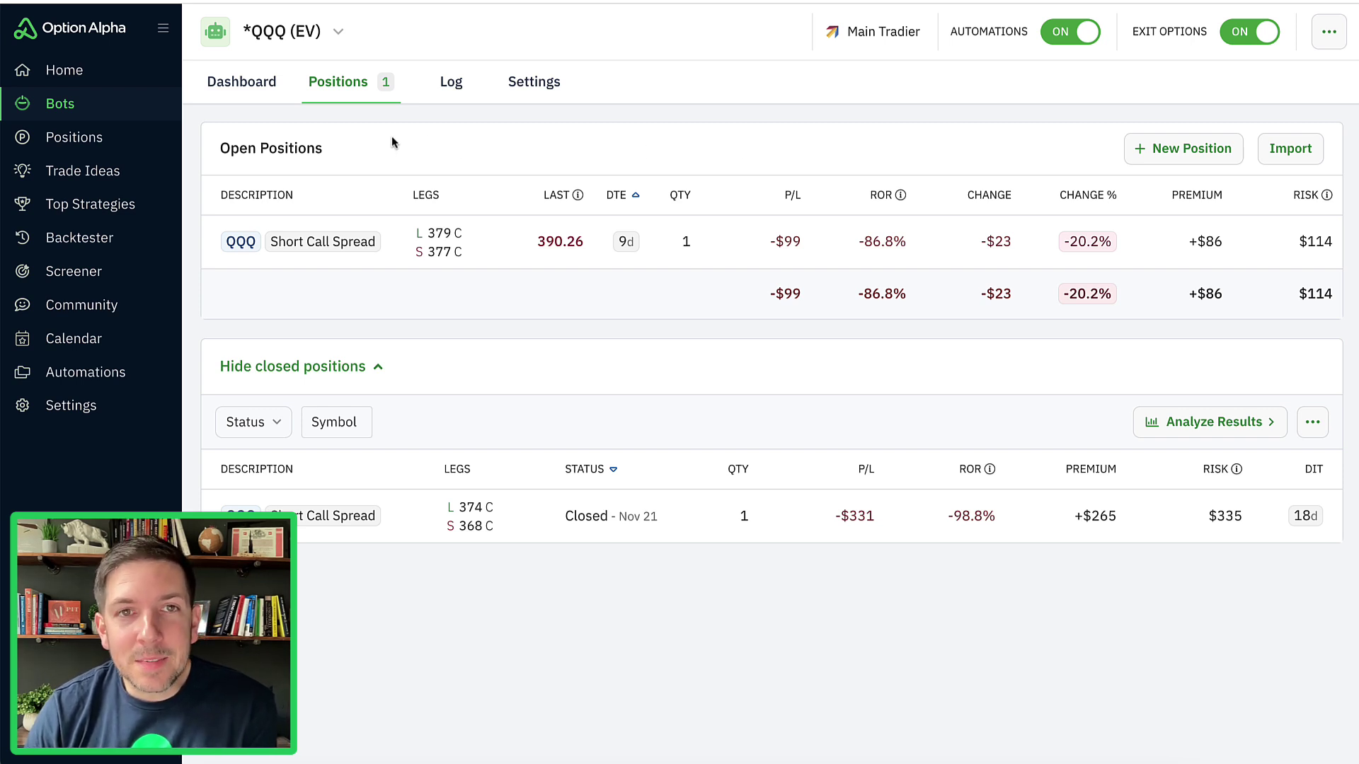
Step: Inspect the Pure EV Scanner's Laddering Criteria decision, then exit back to the QQQ (EV) bot
left_click(528, 82)
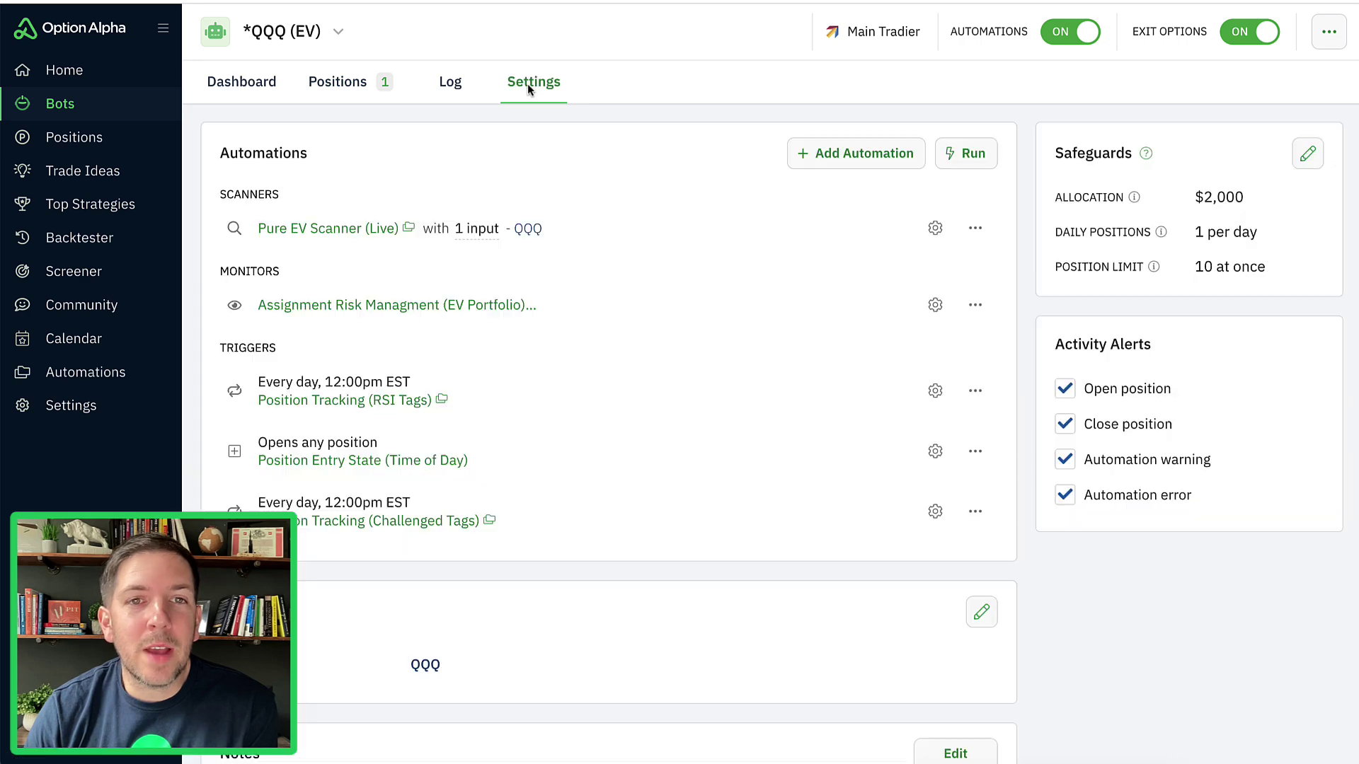
left_click(588, 230)
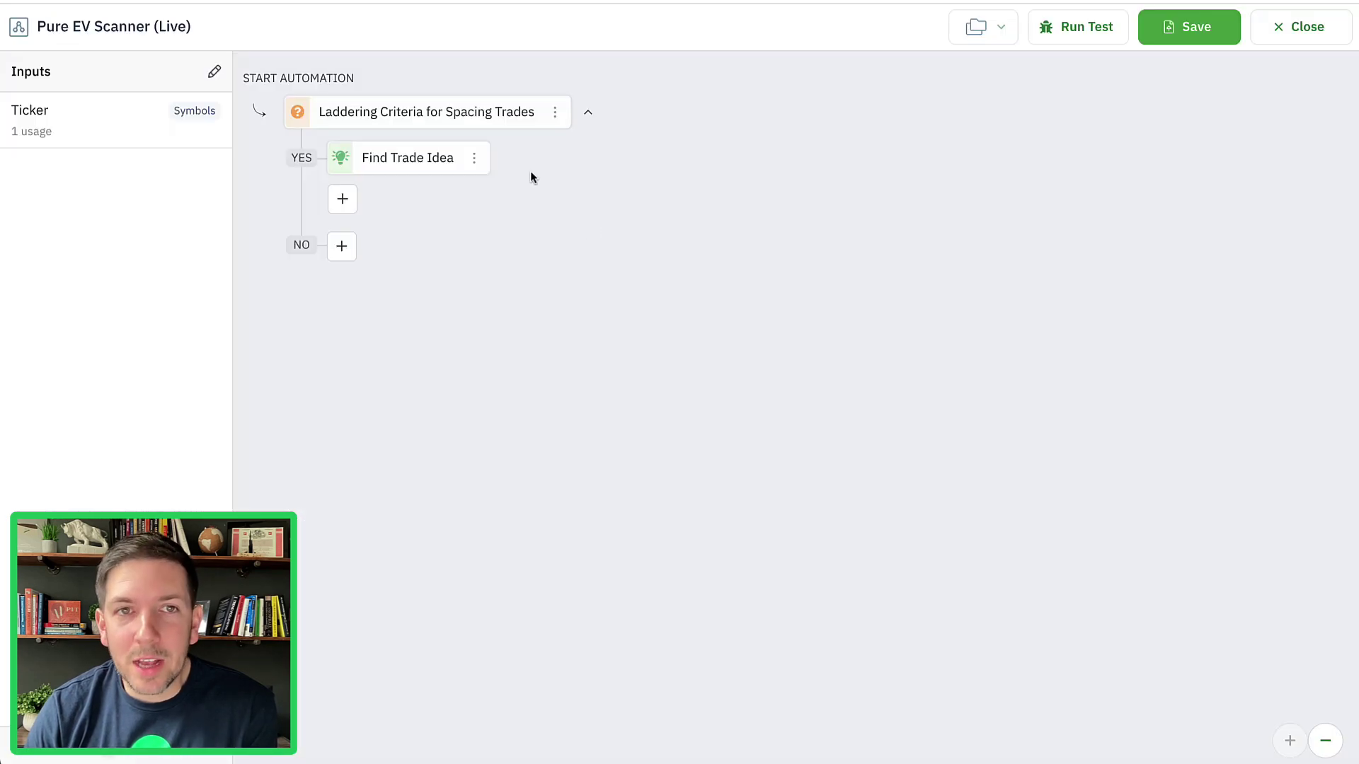
left_click(459, 113)
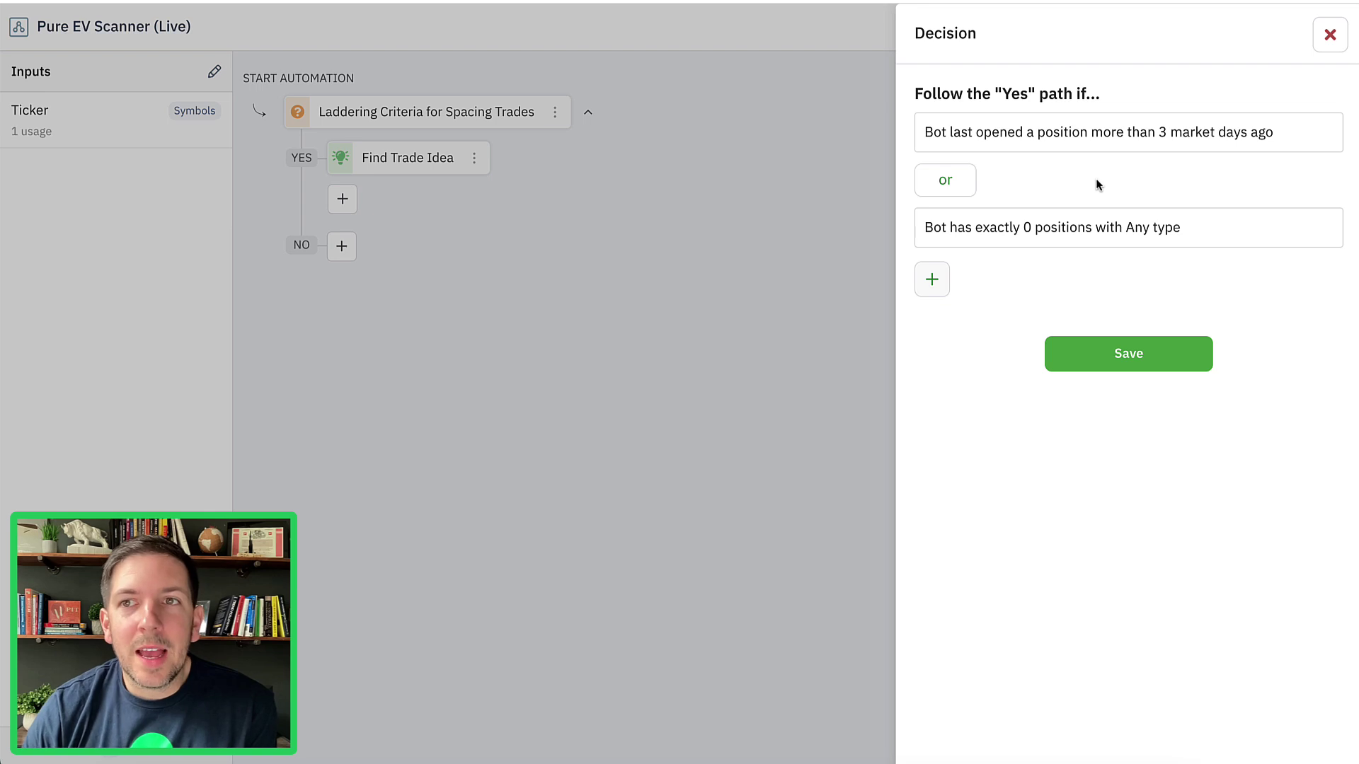
left_click(1328, 41)
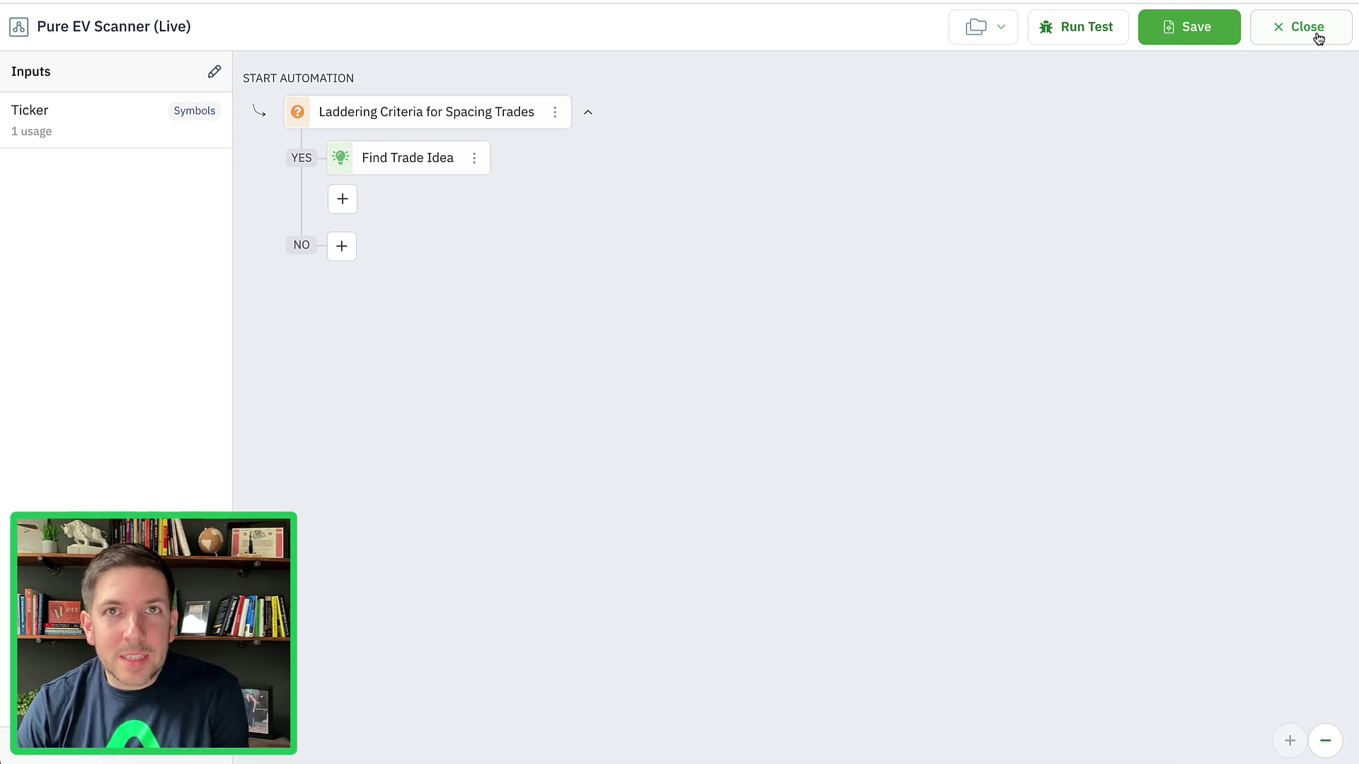
left_click(1302, 27)
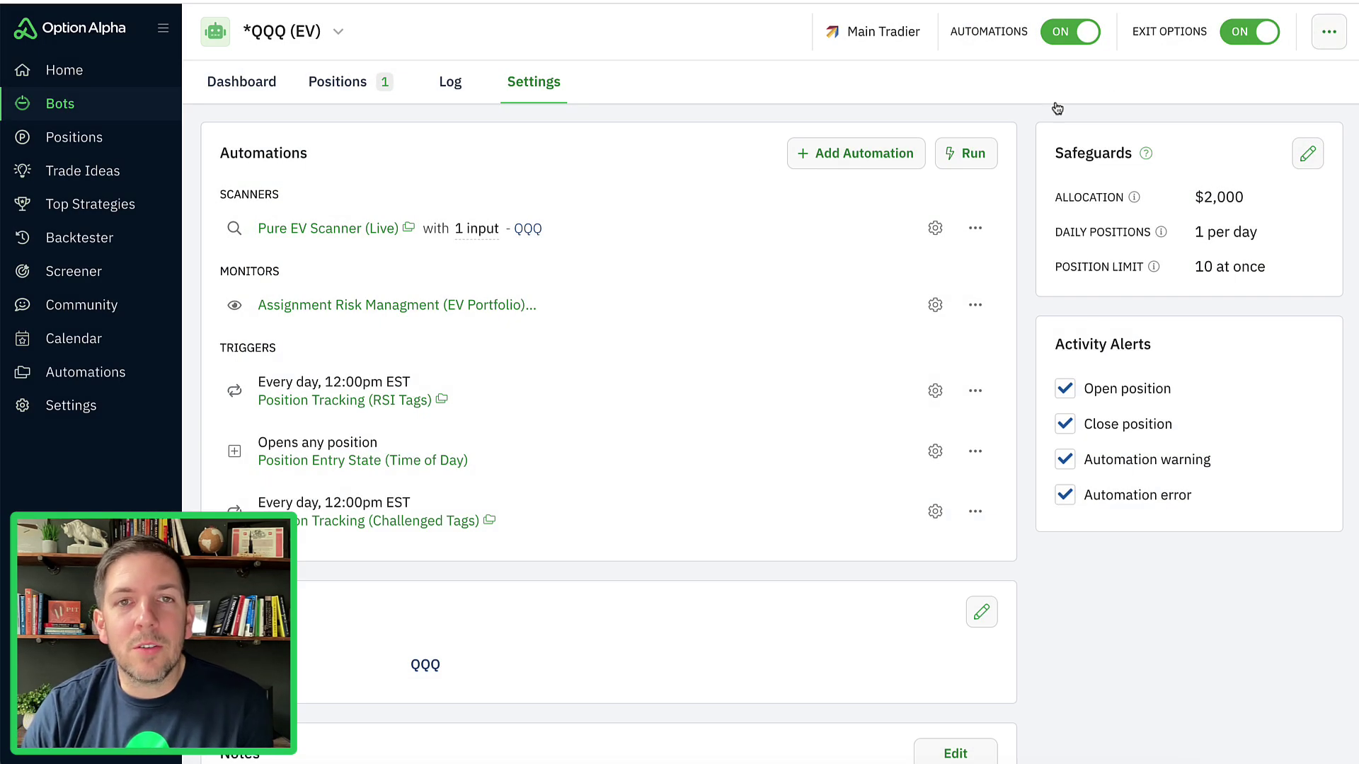
left_click(317, 98)
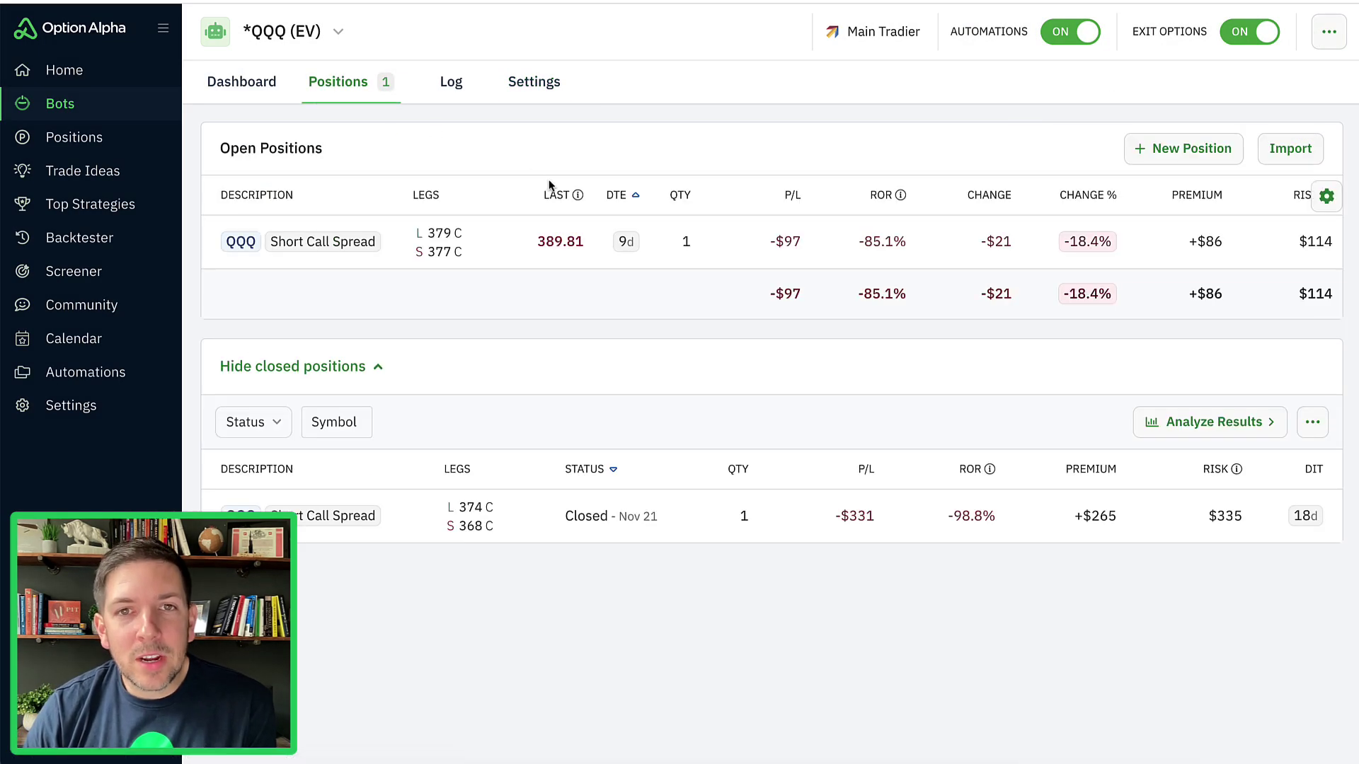
left_click(740, 245)
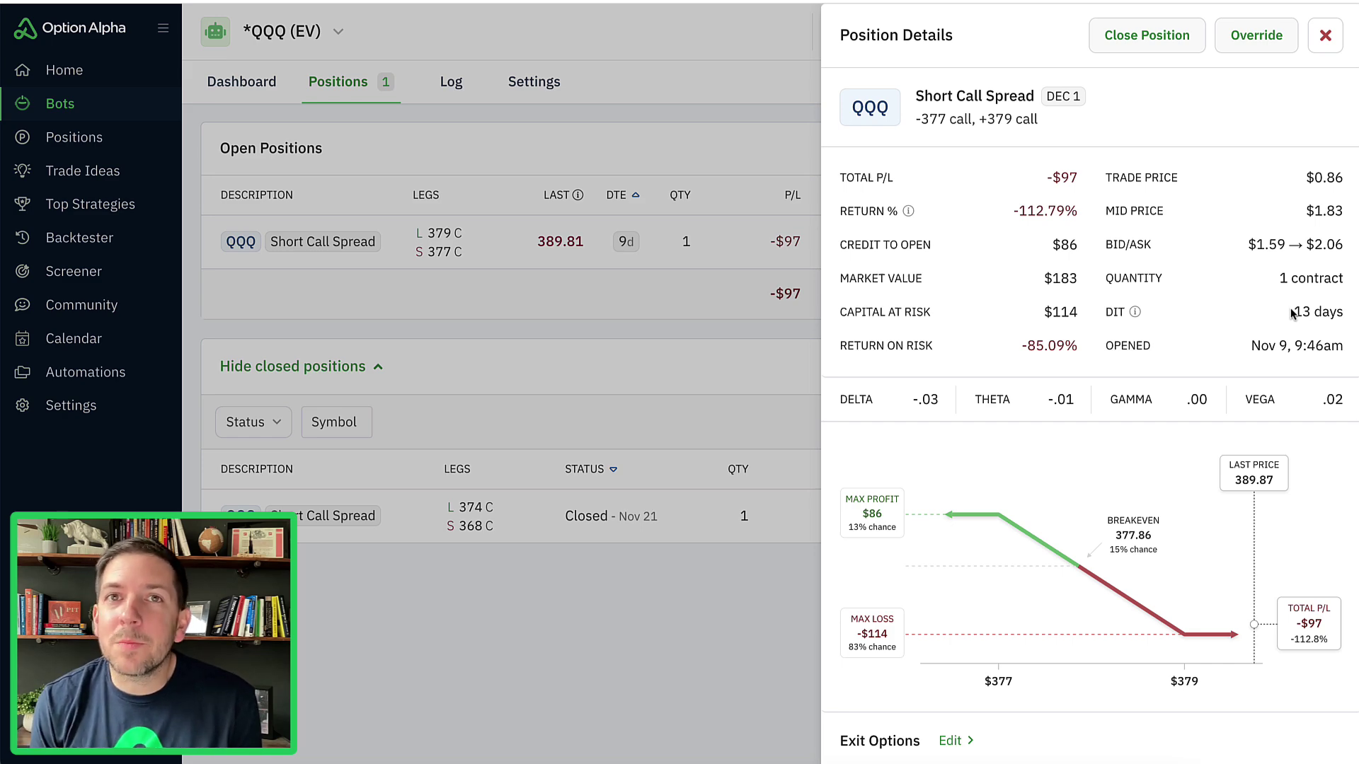
left_click(1322, 44)
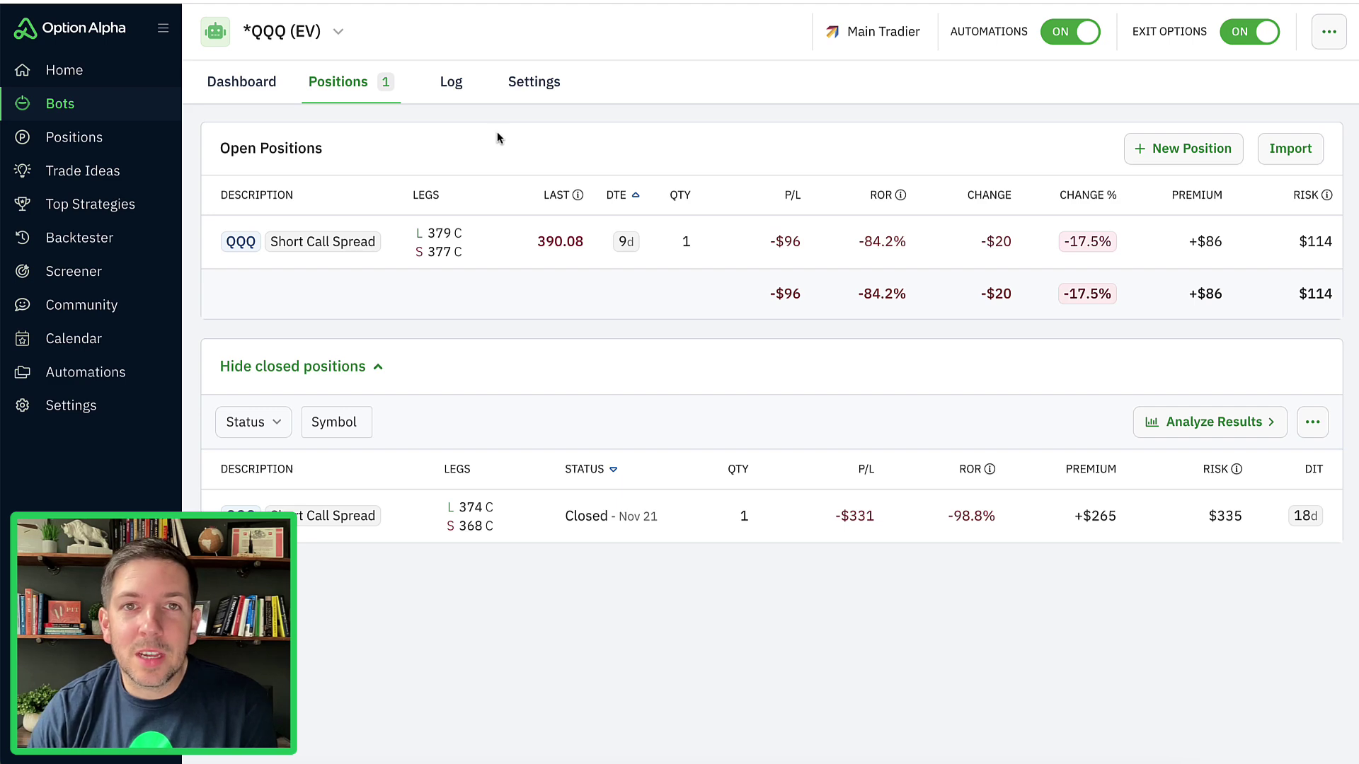
Step: Open the Pure EV Scanner's Find Trade Idea step and mark its 15–30 day expiration setting
left_click(525, 87)
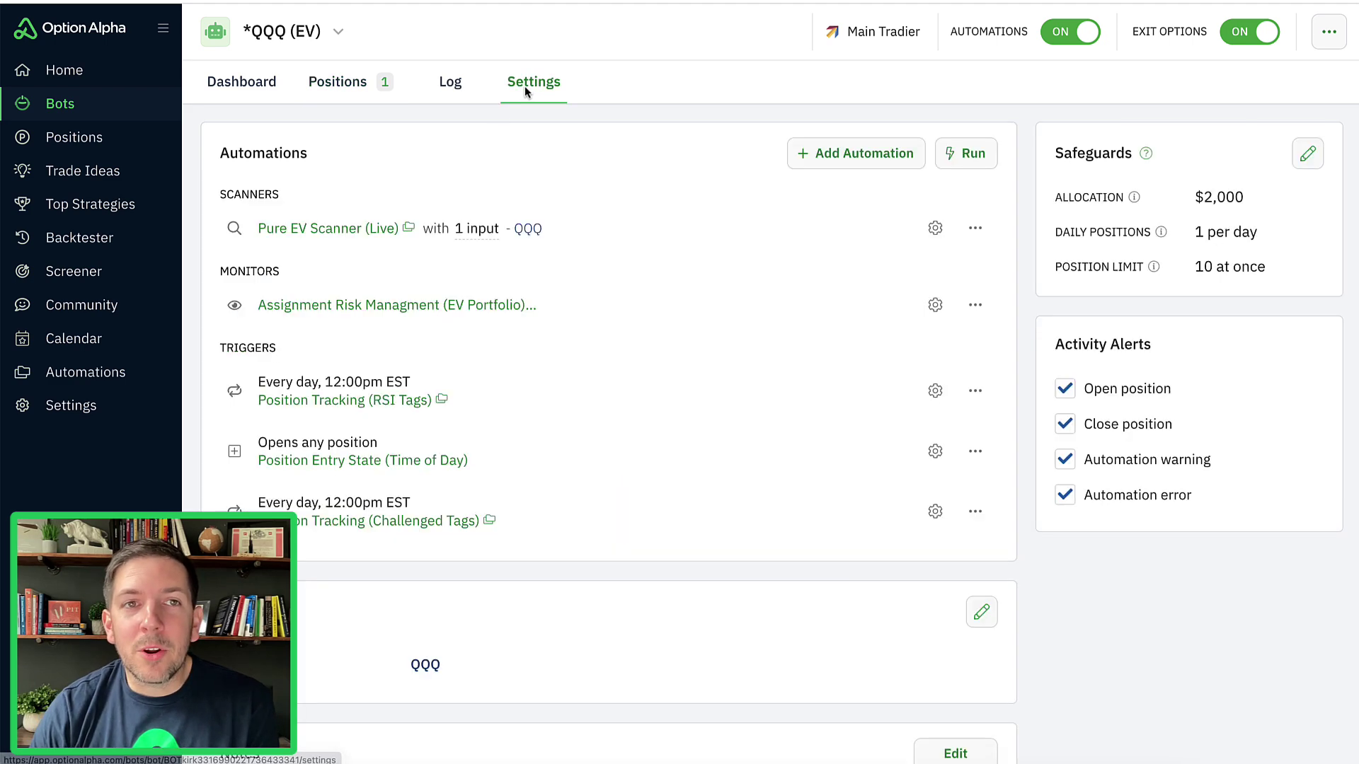
left_click(649, 225)
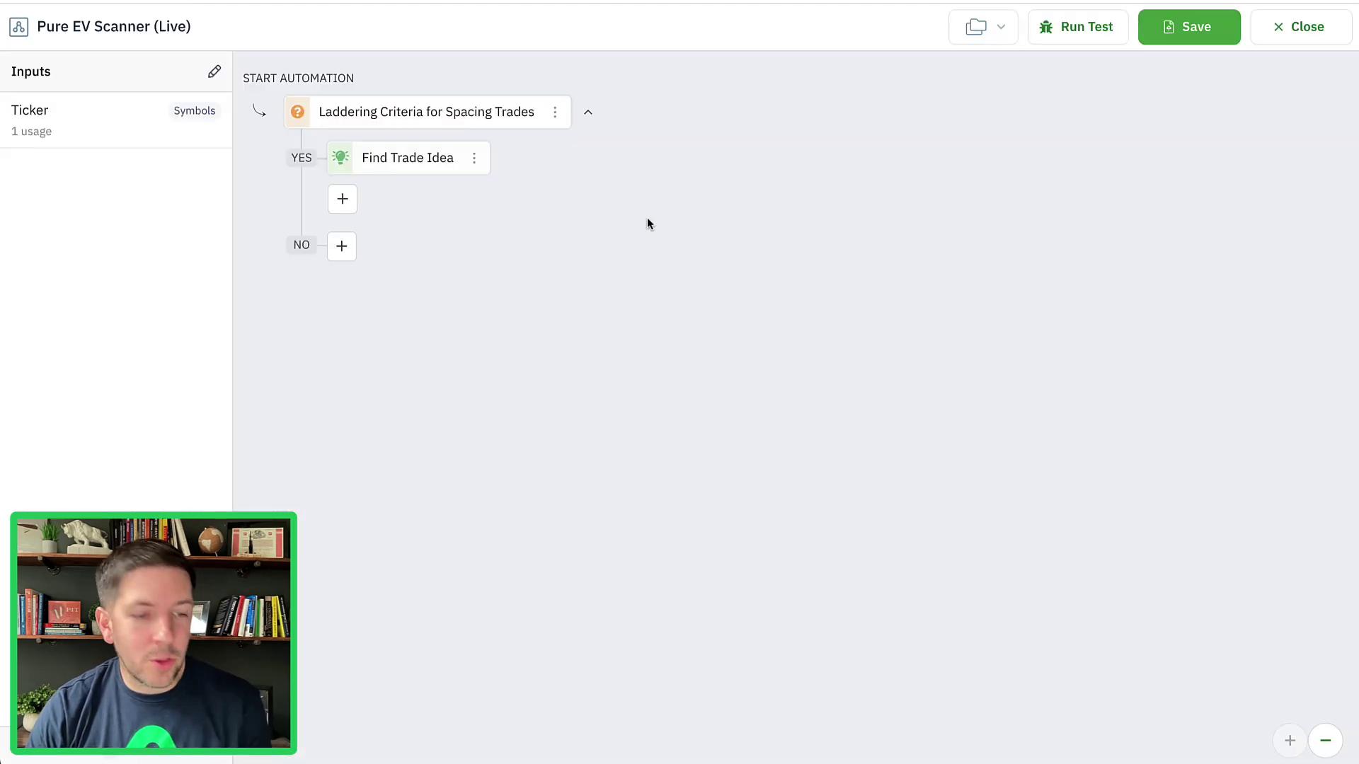
left_click(439, 165)
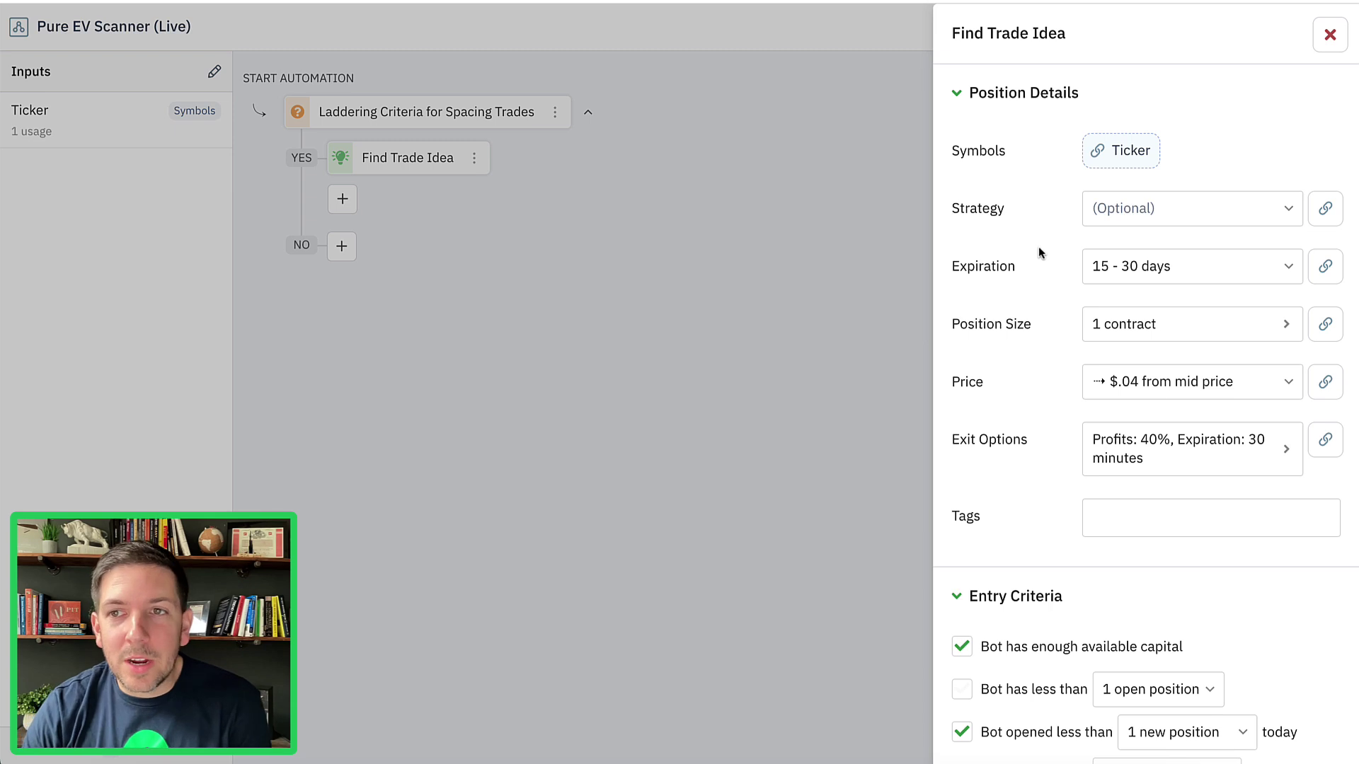
scroll(1038, 251, "down", 1)
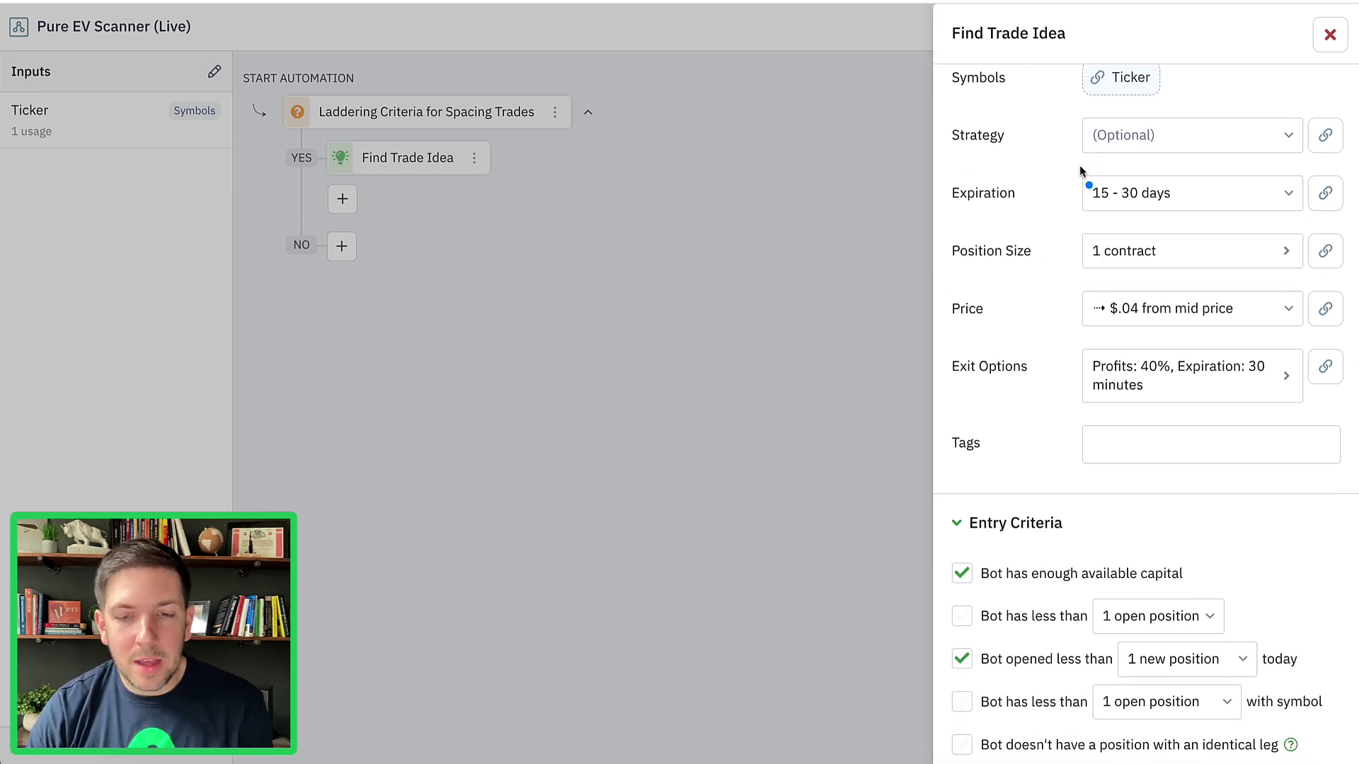
mouse_move(1092, 162)
left_mouse_down()
mouse_move(1074, 162)
mouse_move(1098, 228)
left_mouse_up()
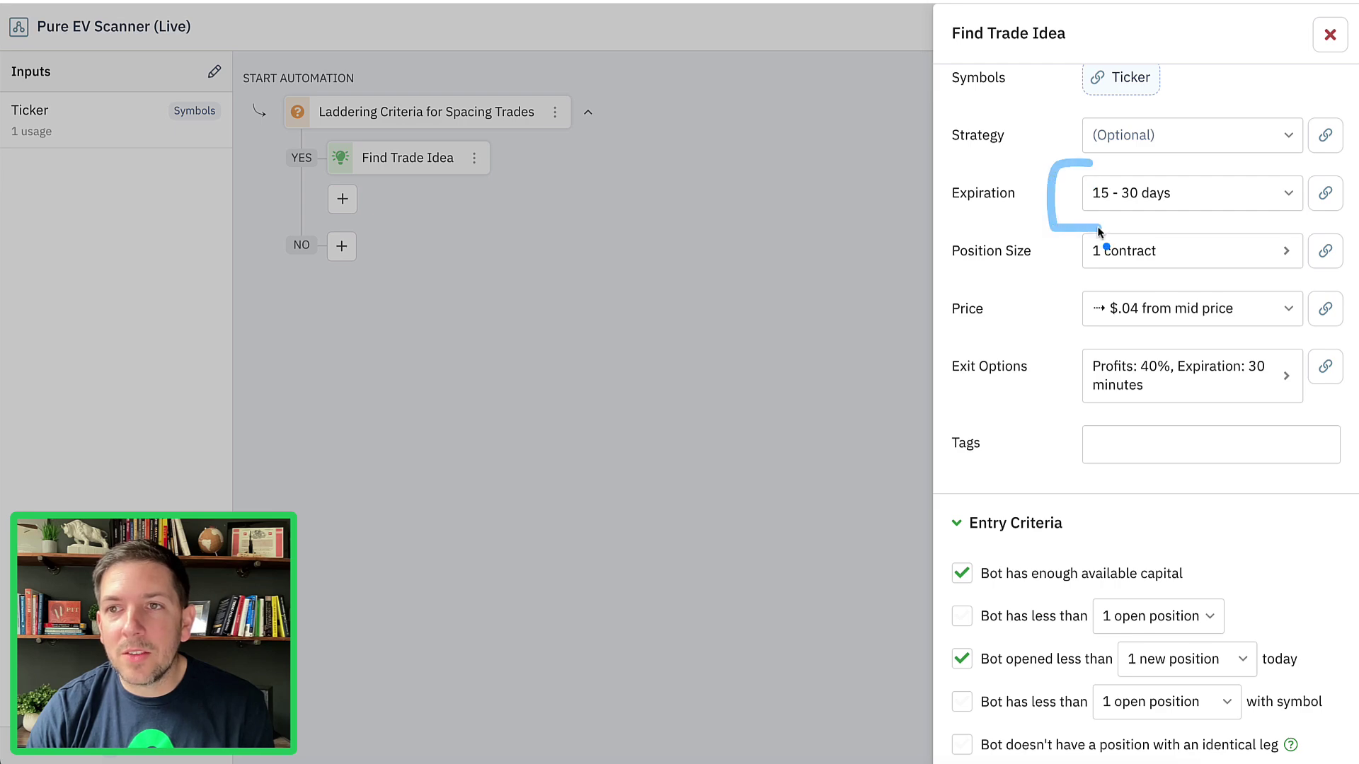
Step: Underline the alpha above 5%, EV above $10, POP above 60% and max loss under $500 criteria
scroll(1068, 264, "down", 12)
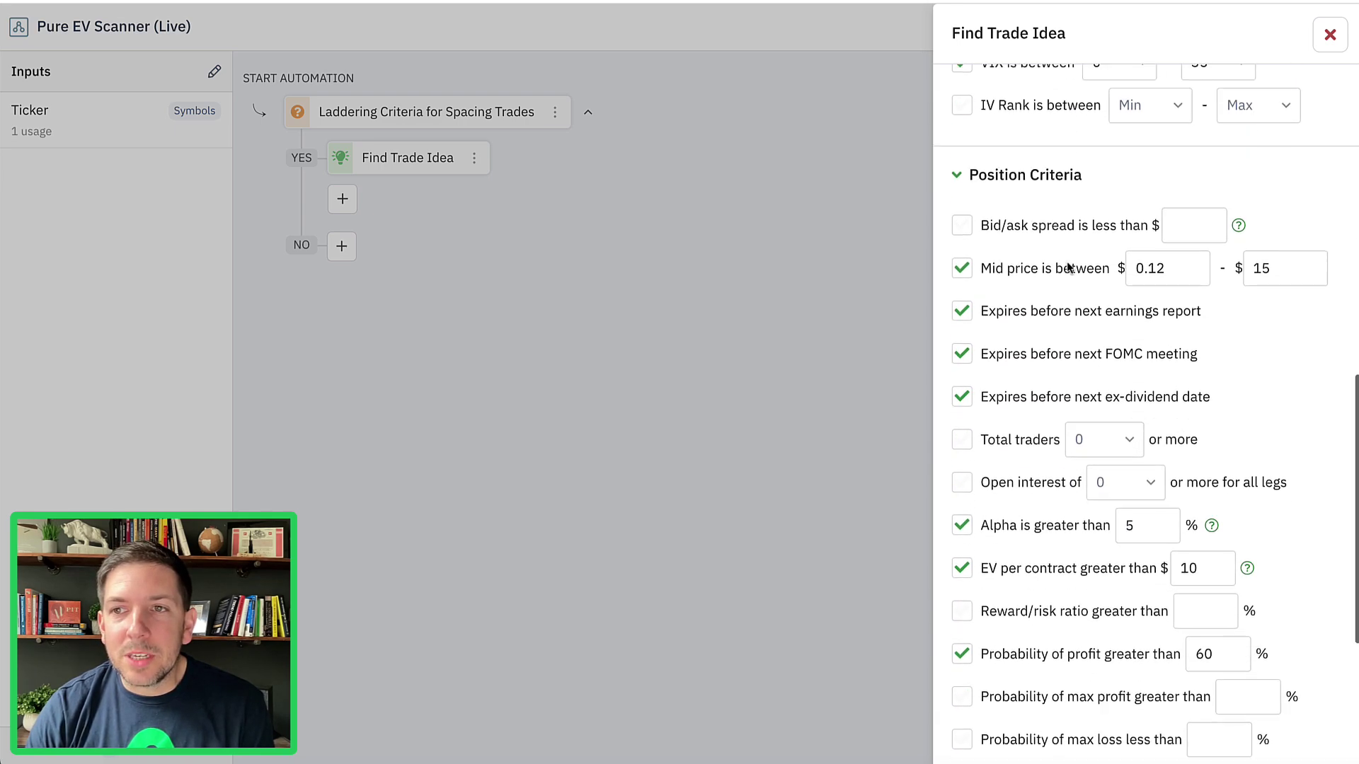
scroll(1066, 262, "down", 1)
scroll(1066, 261, "up", 2)
scroll(1088, 253, "down", 2)
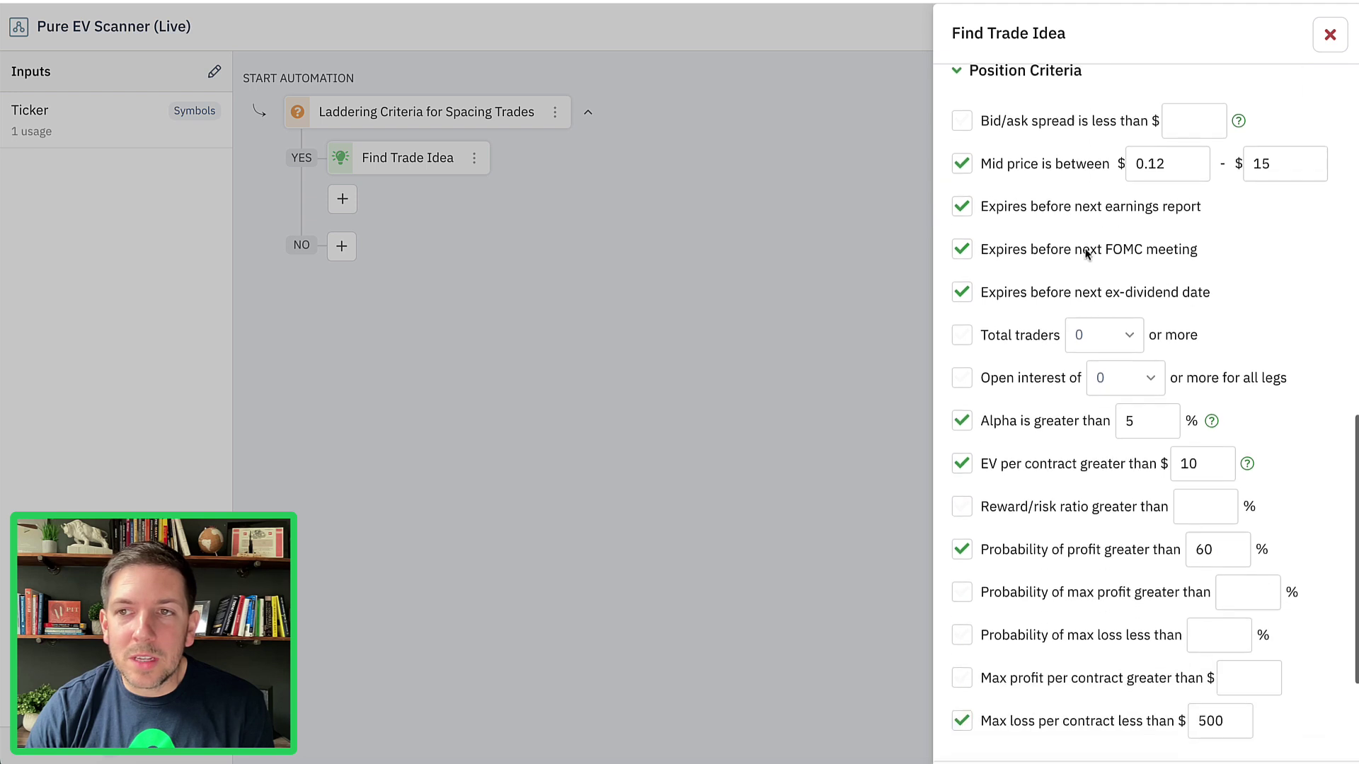
scroll(1087, 253, "down", 2)
scroll(1087, 253, "up", 1)
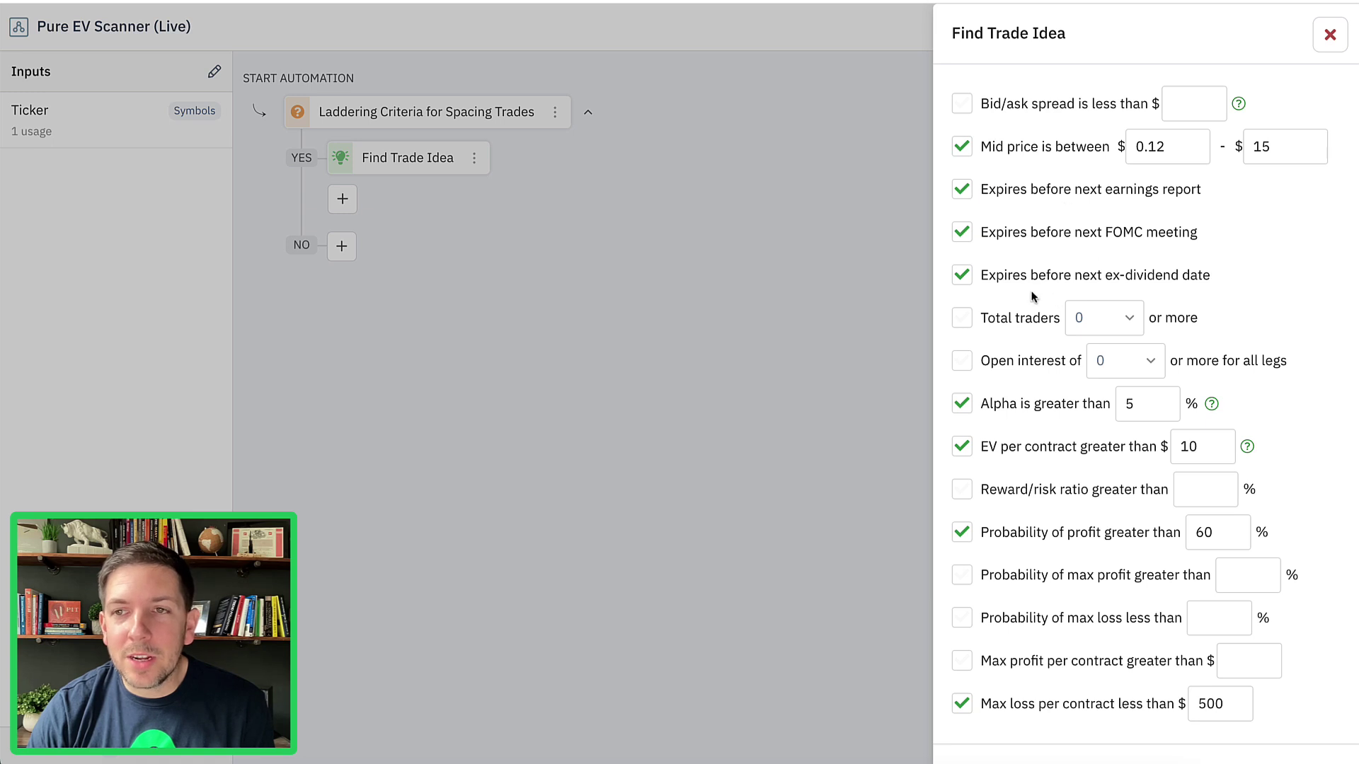
scroll(1057, 299, "down", 3)
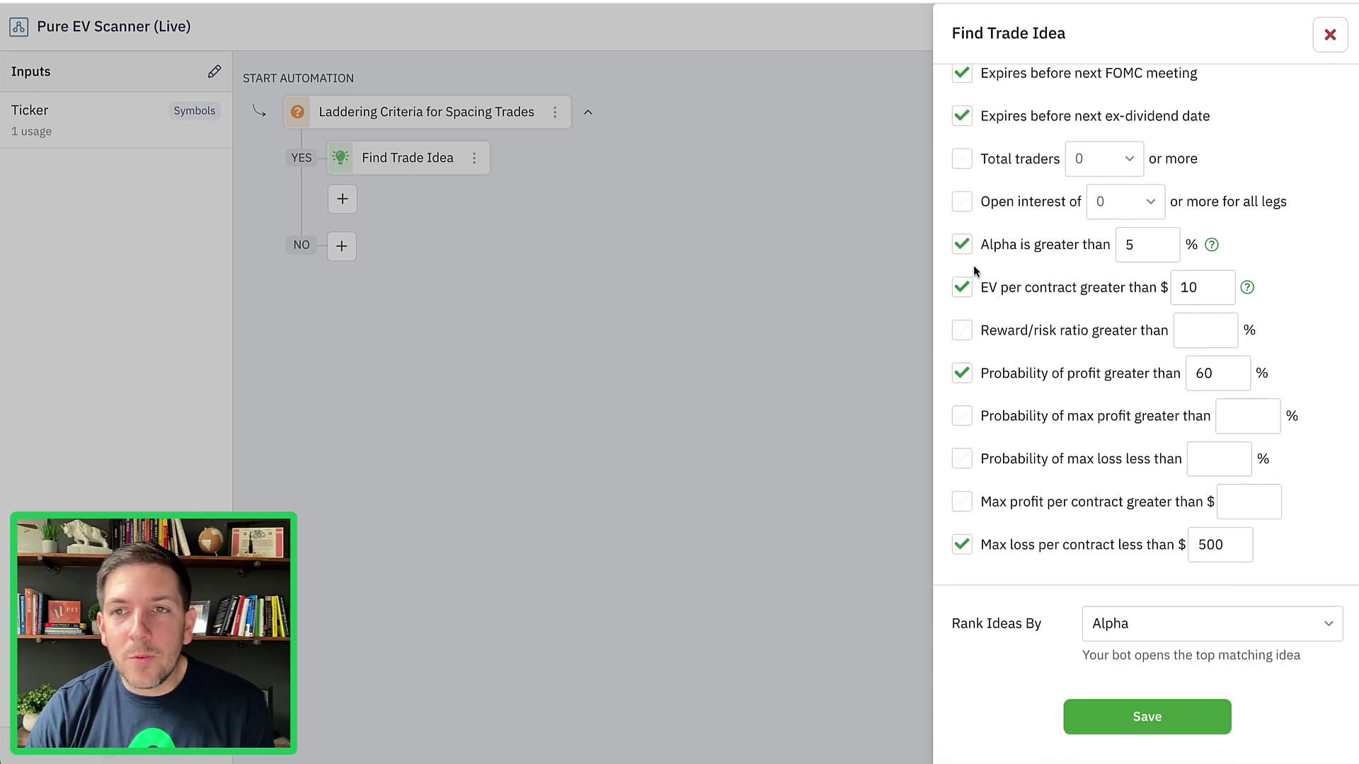
left_click_drag(974, 263, 1176, 264)
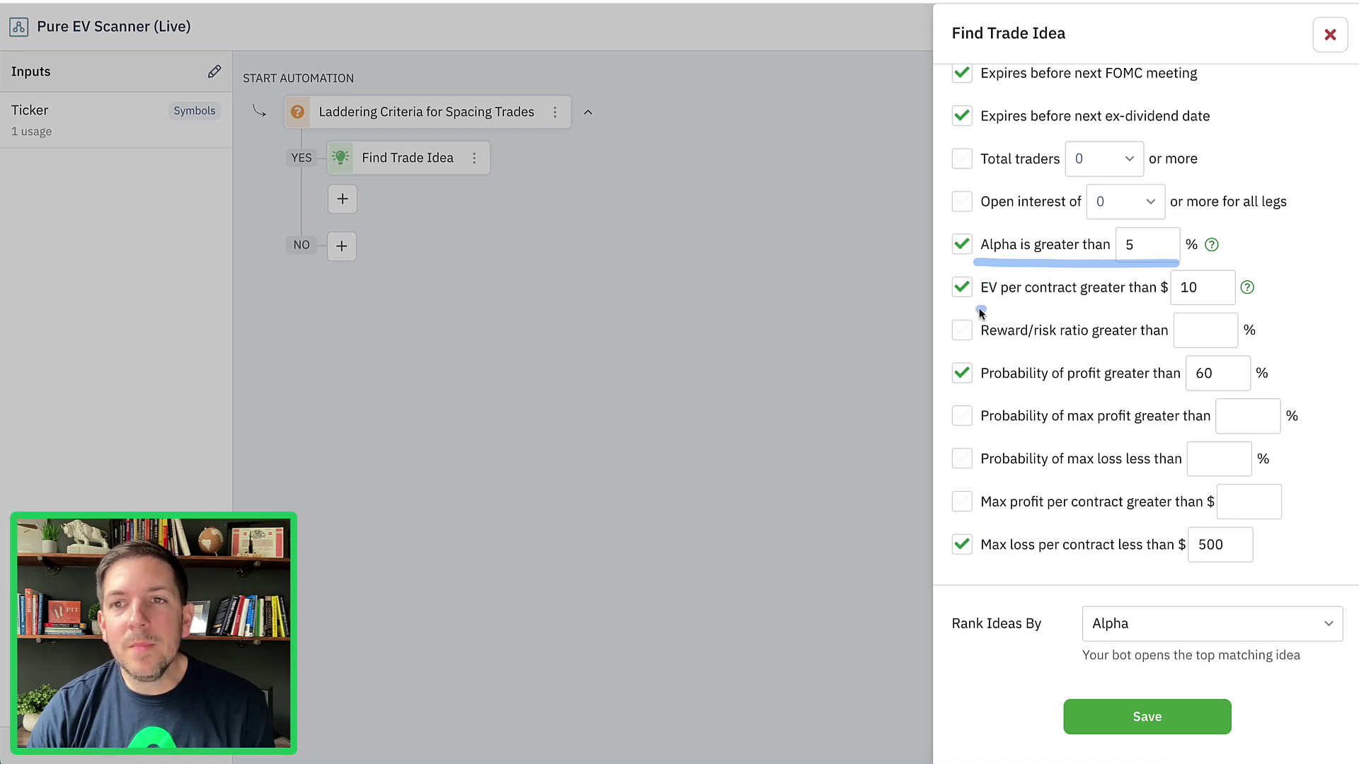
left_click_drag(977, 309, 1194, 313)
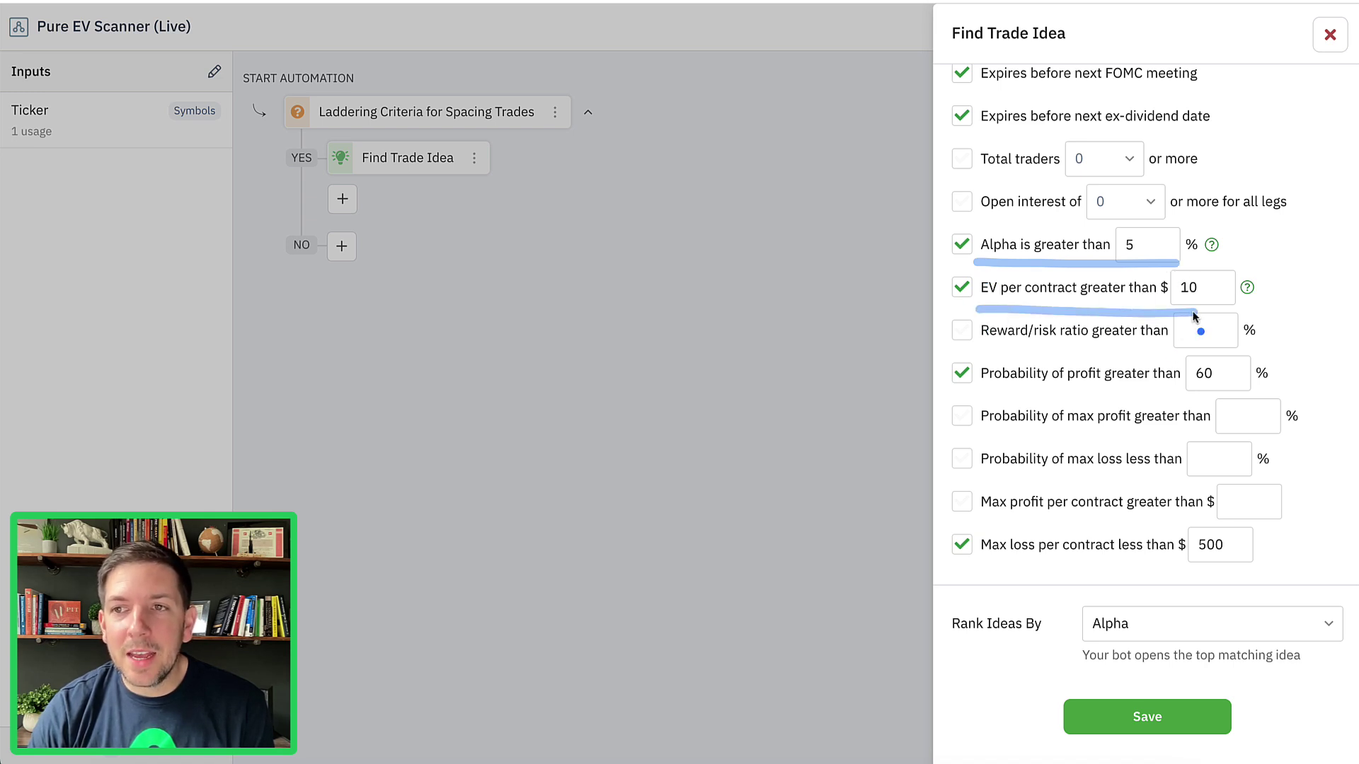
left_click_drag(976, 391, 1239, 393)
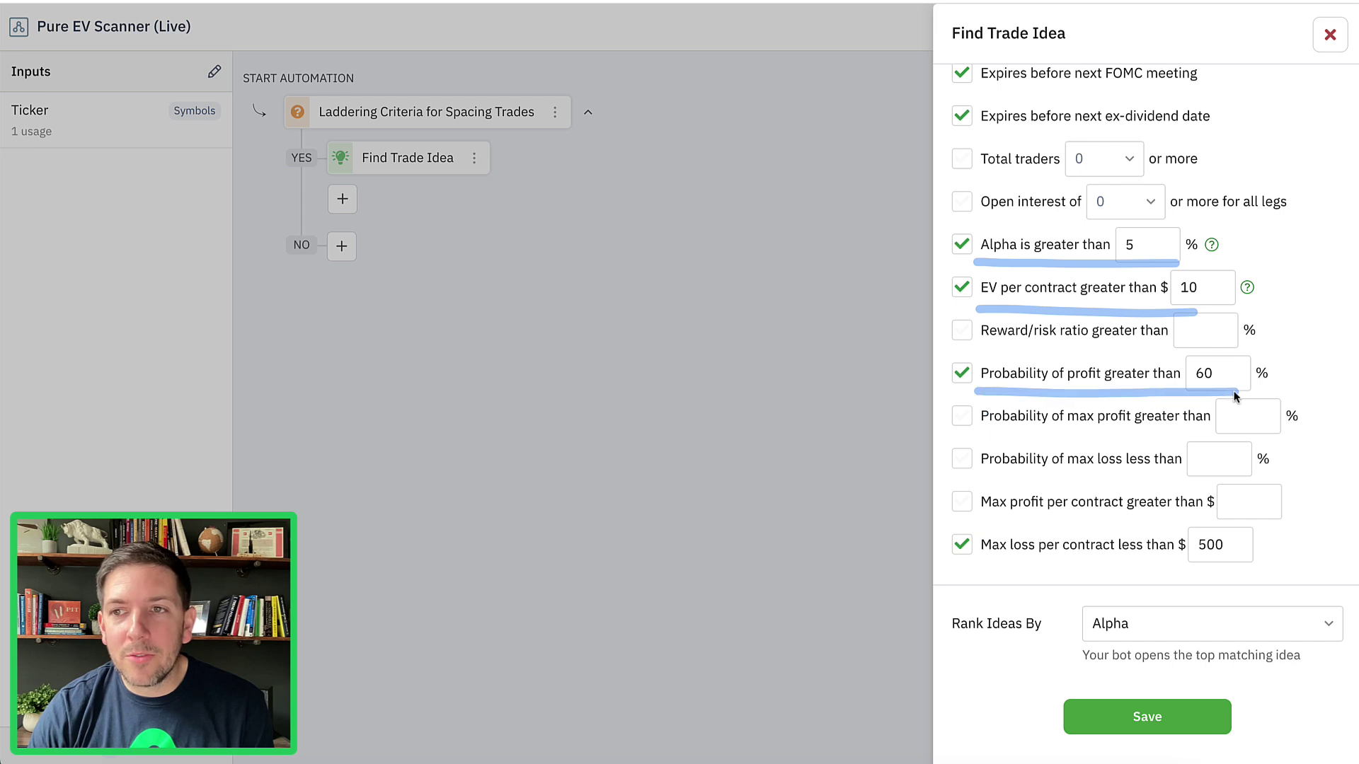
left_click_drag(980, 564, 1251, 578)
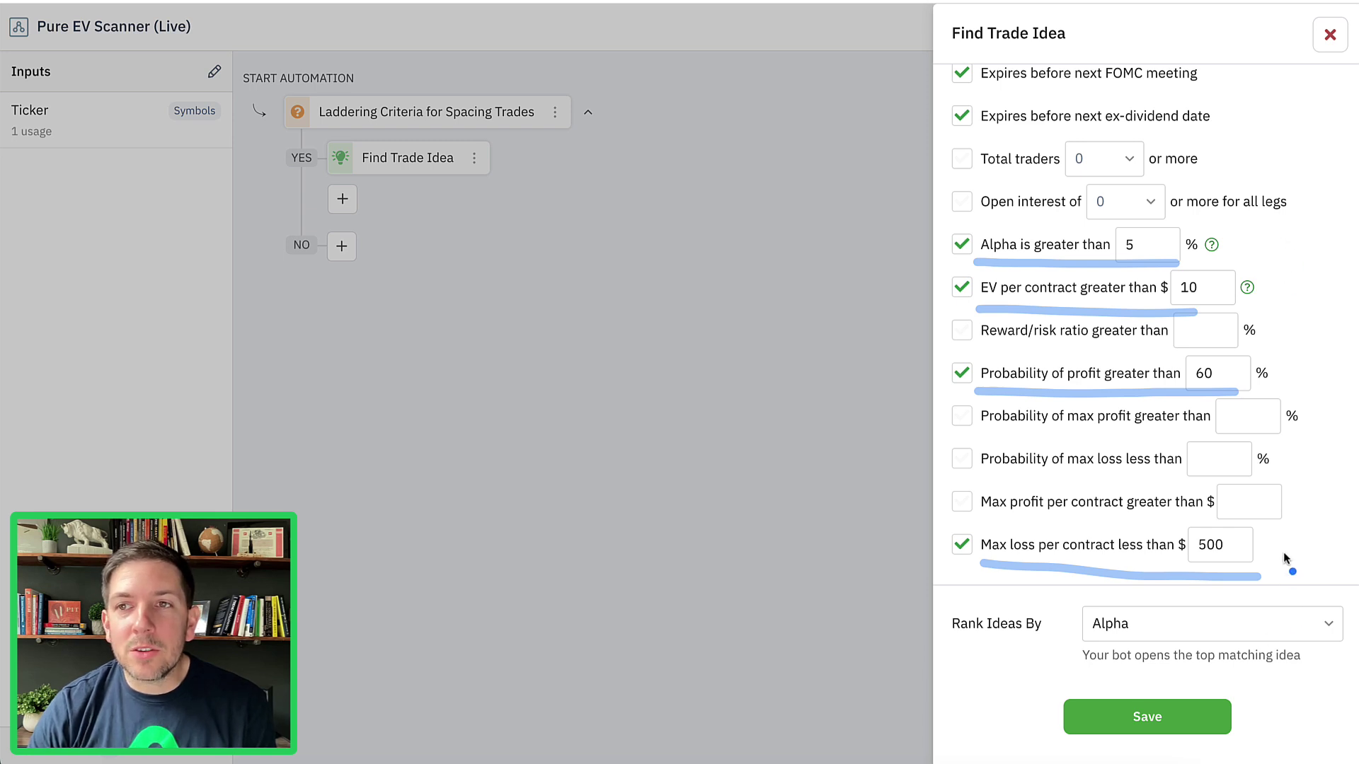
key("Escape")
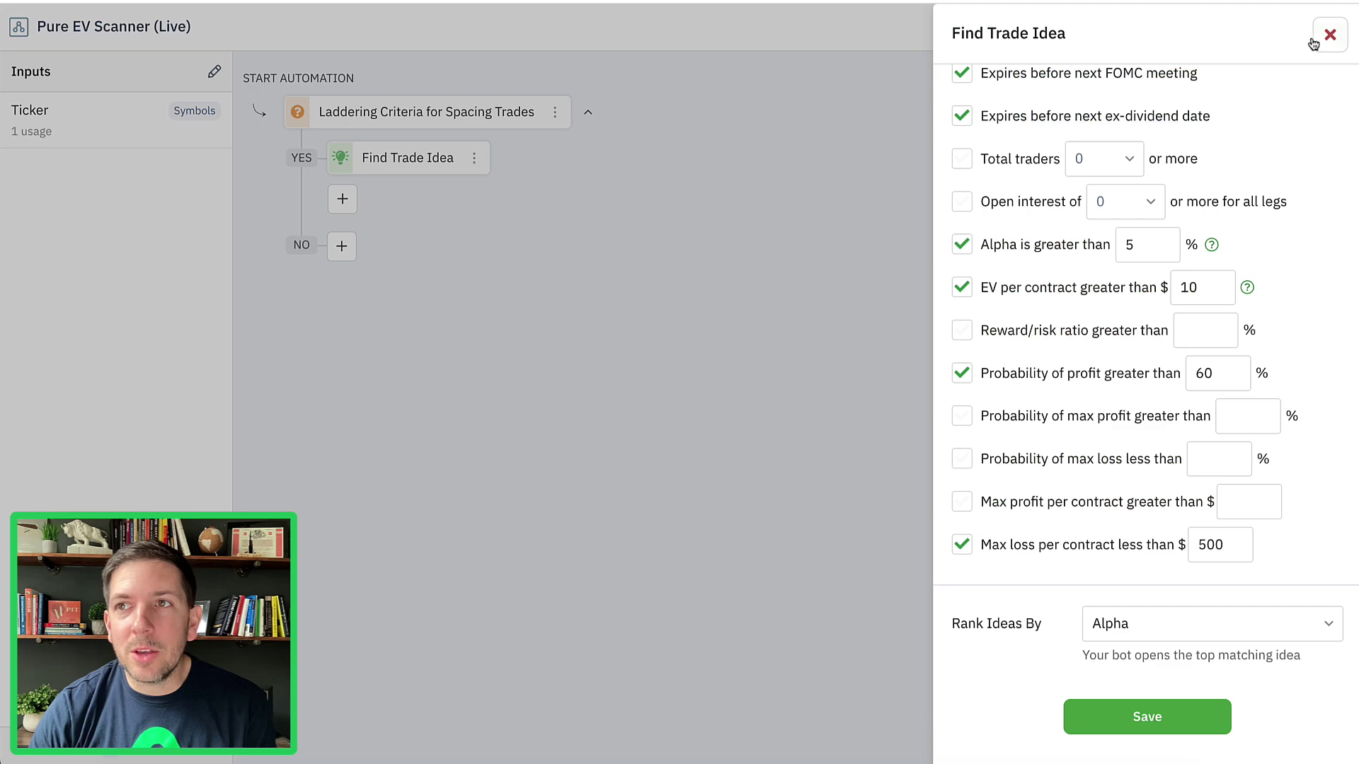
left_click(1322, 36)
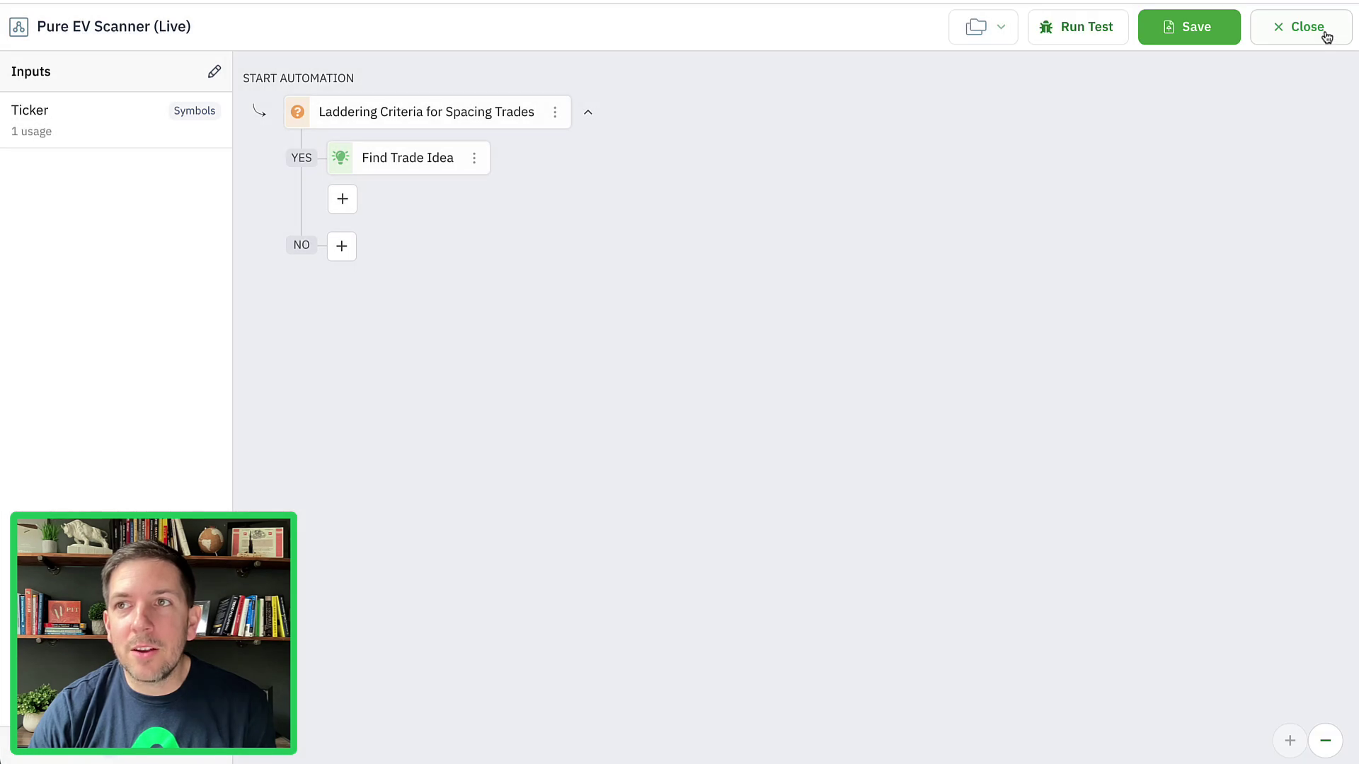
left_click(1323, 29)
left_click(444, 86)
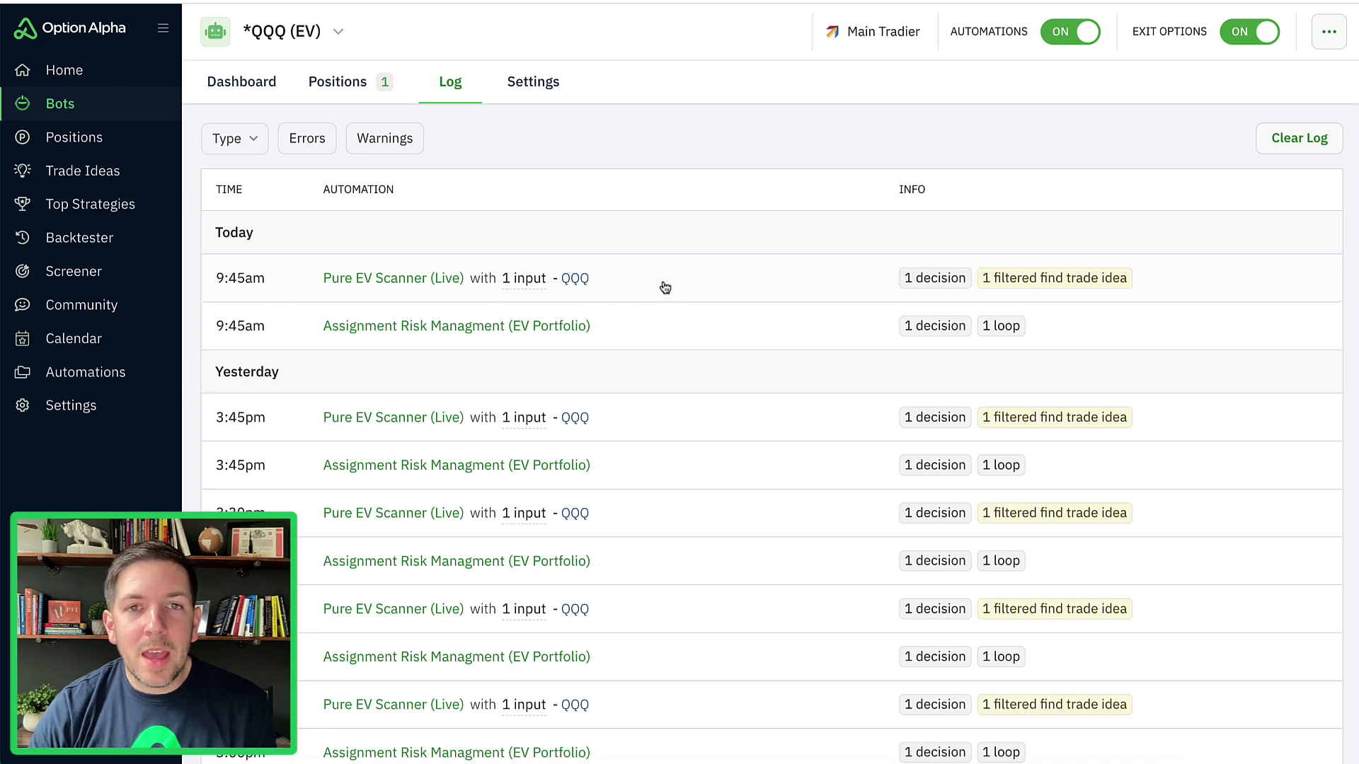
left_click(697, 282)
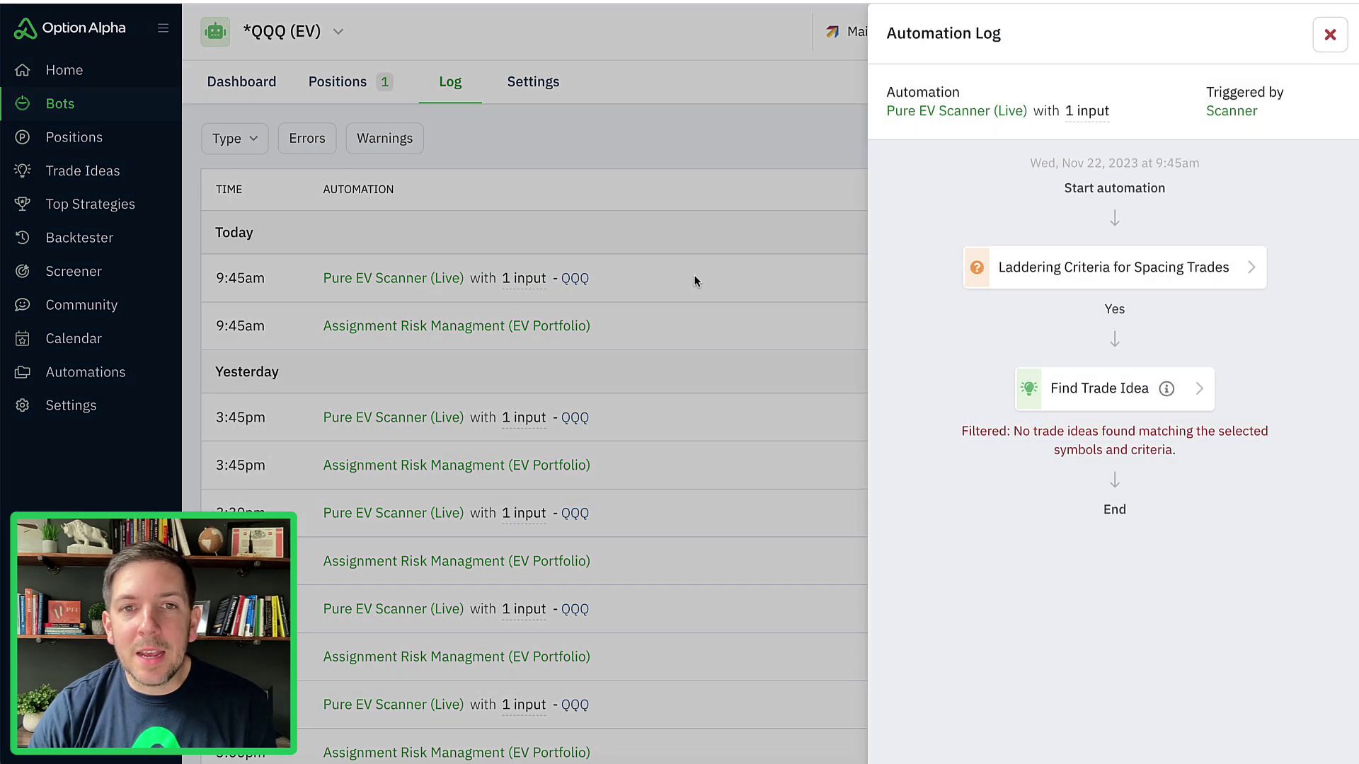
left_click(1091, 389)
left_click(957, 95)
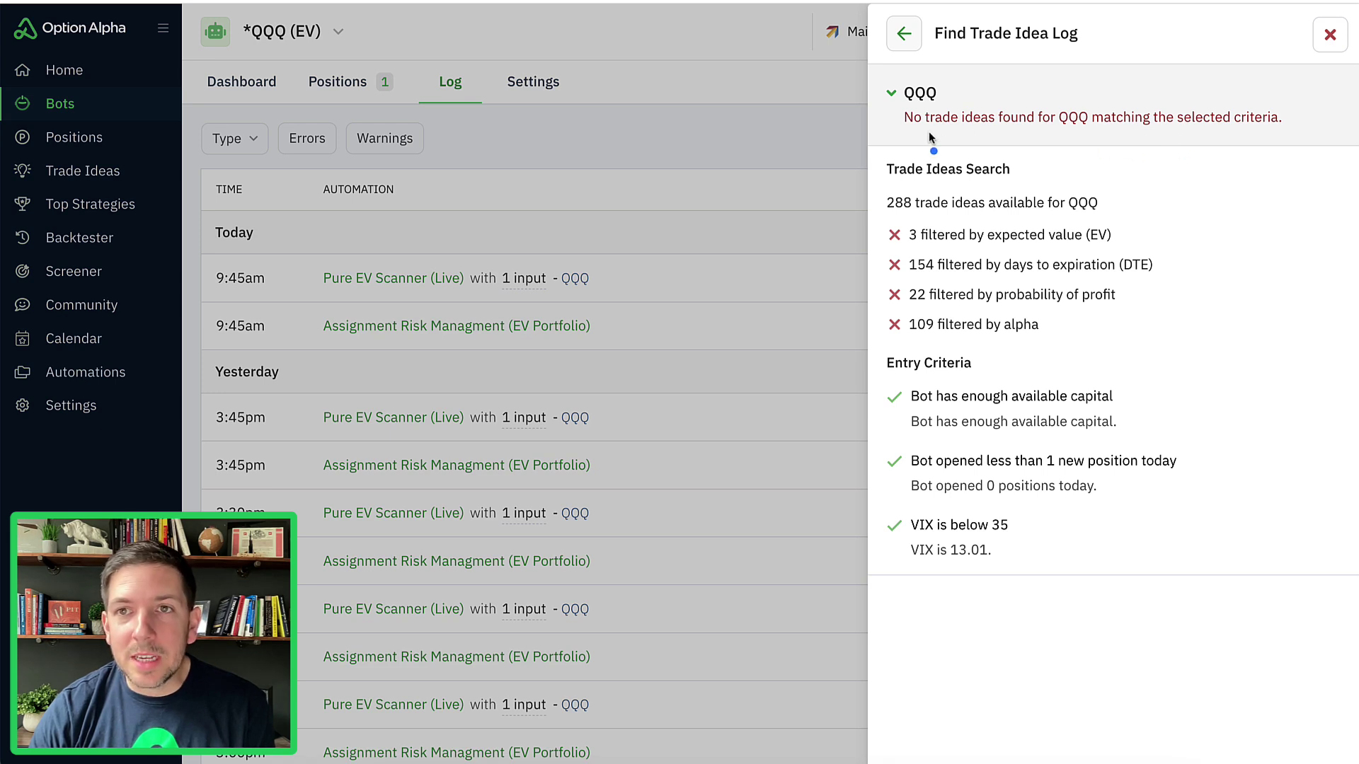
left_click_drag(927, 135, 1293, 129)
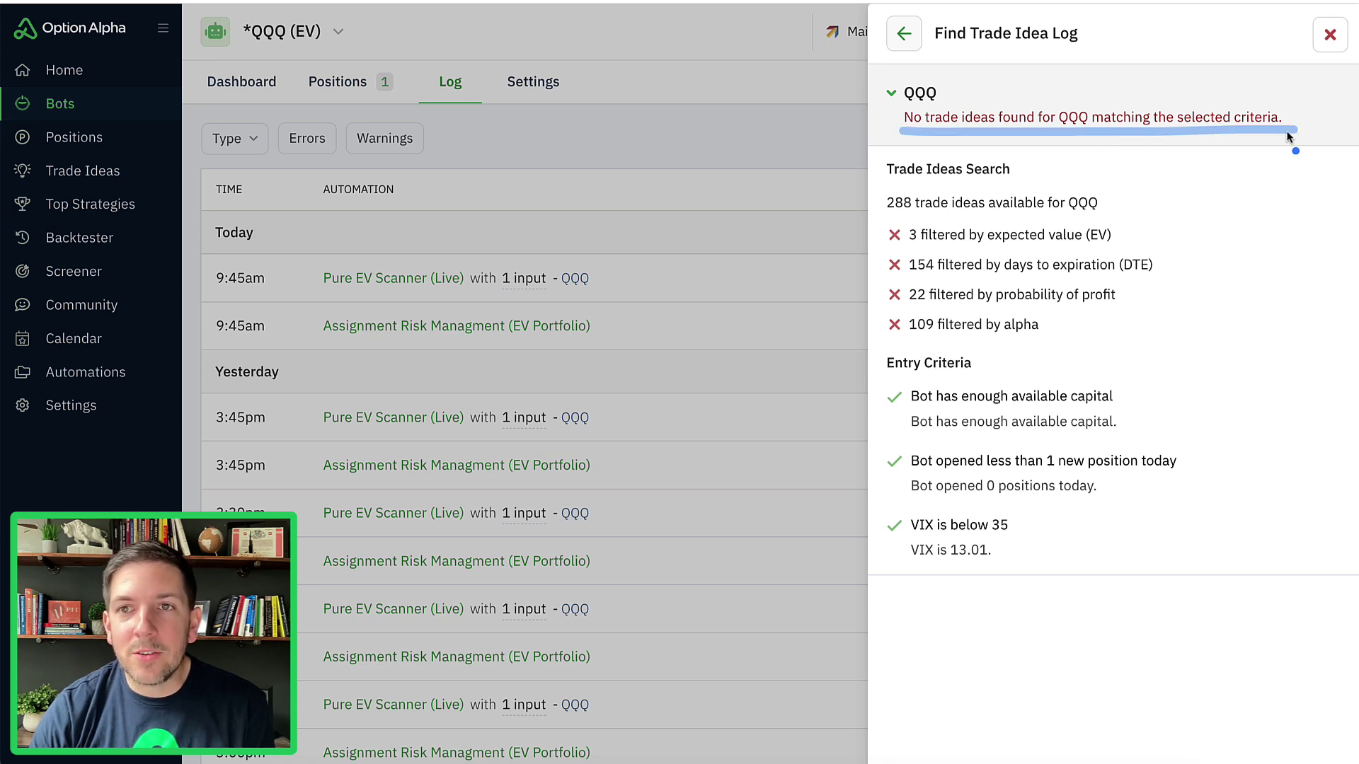
left_click_drag(904, 247, 1109, 250)
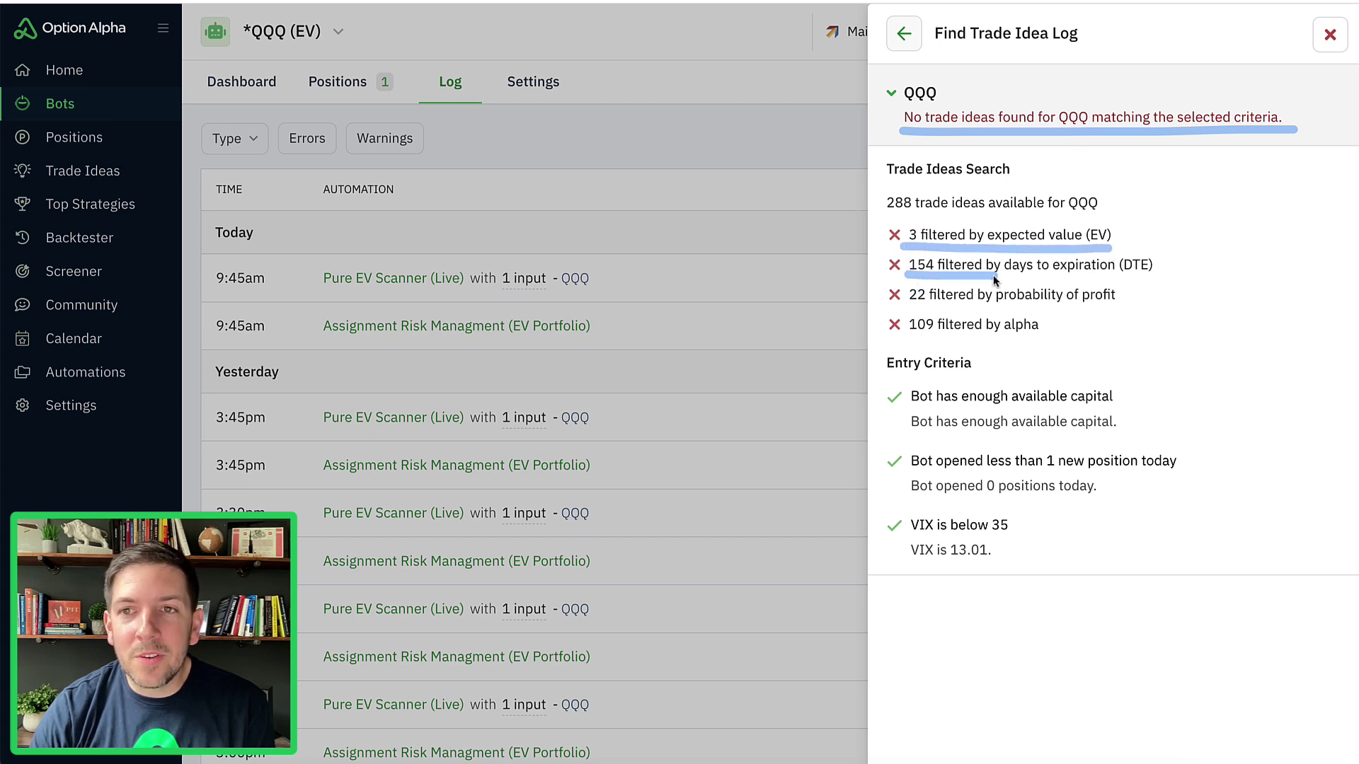
left_click_drag(994, 276, 1148, 278)
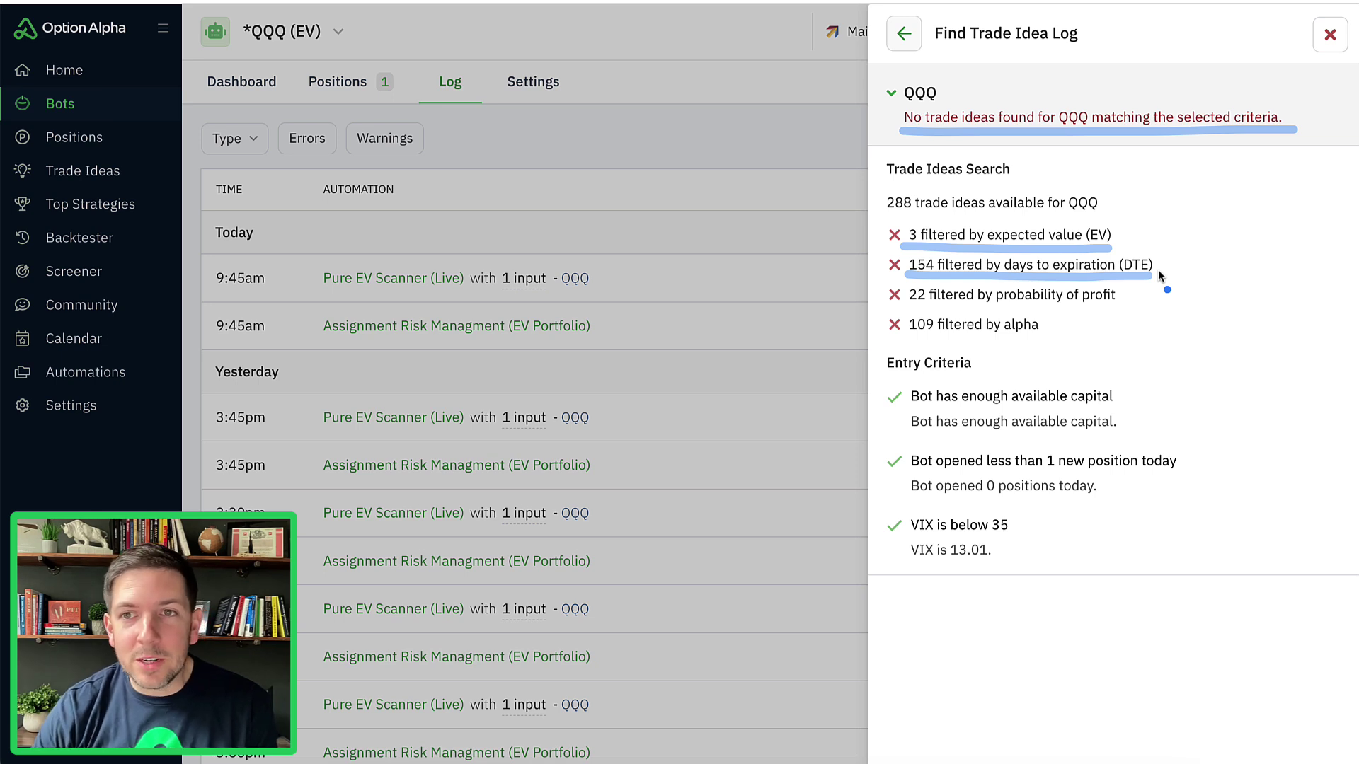
left_click_drag(911, 309, 1071, 309)
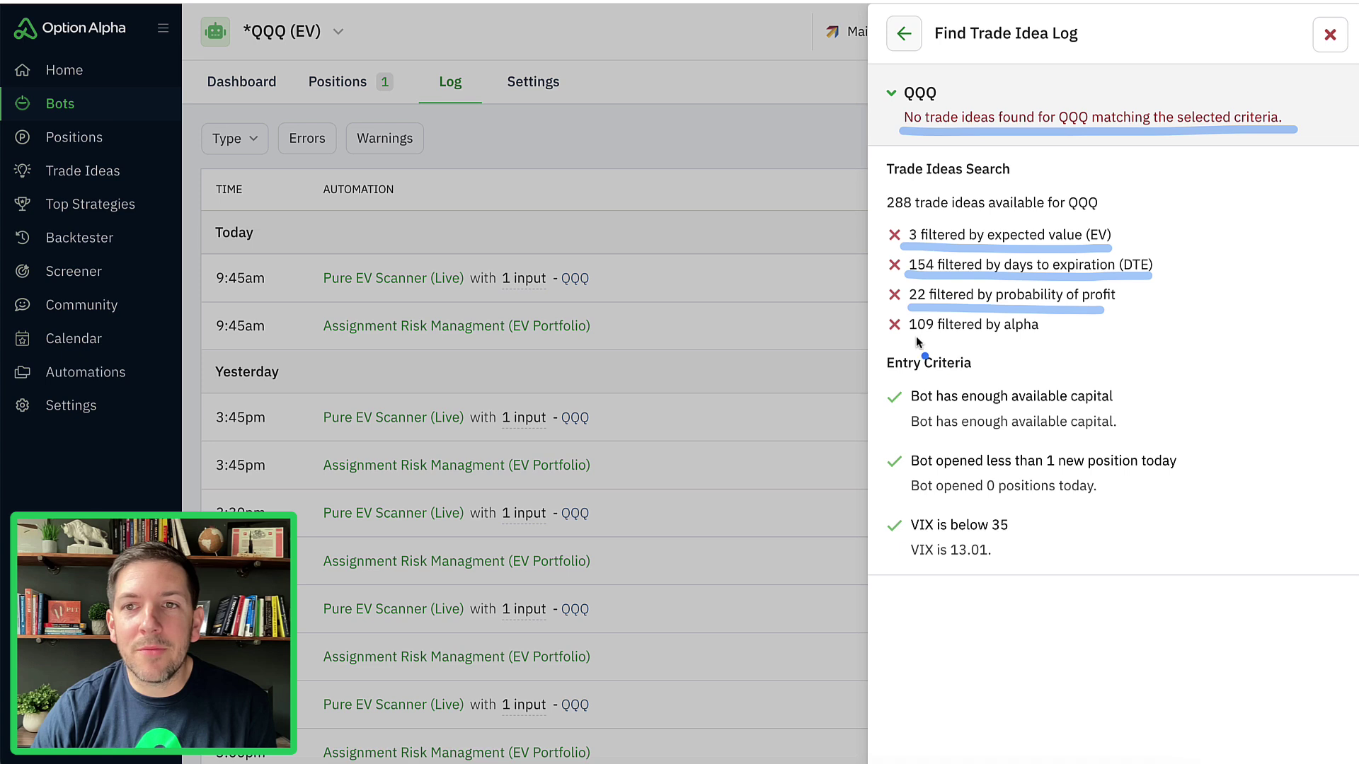
left_click_drag(907, 339, 1082, 343)
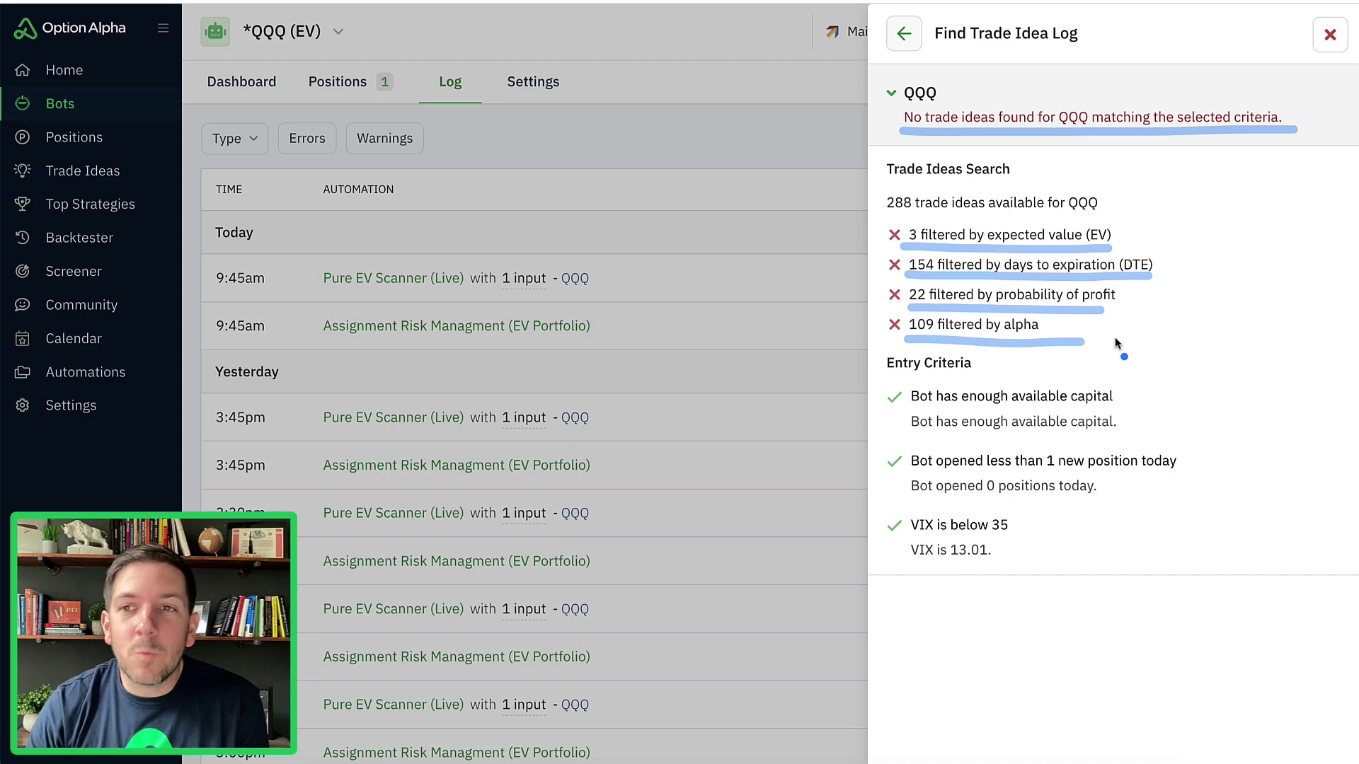
Step: Review the 12:45pm Pure EV Scanner run's QQQ filter breakdown in the log, then close it
left_click(1330, 34)
scroll(736, 303, "down", 10)
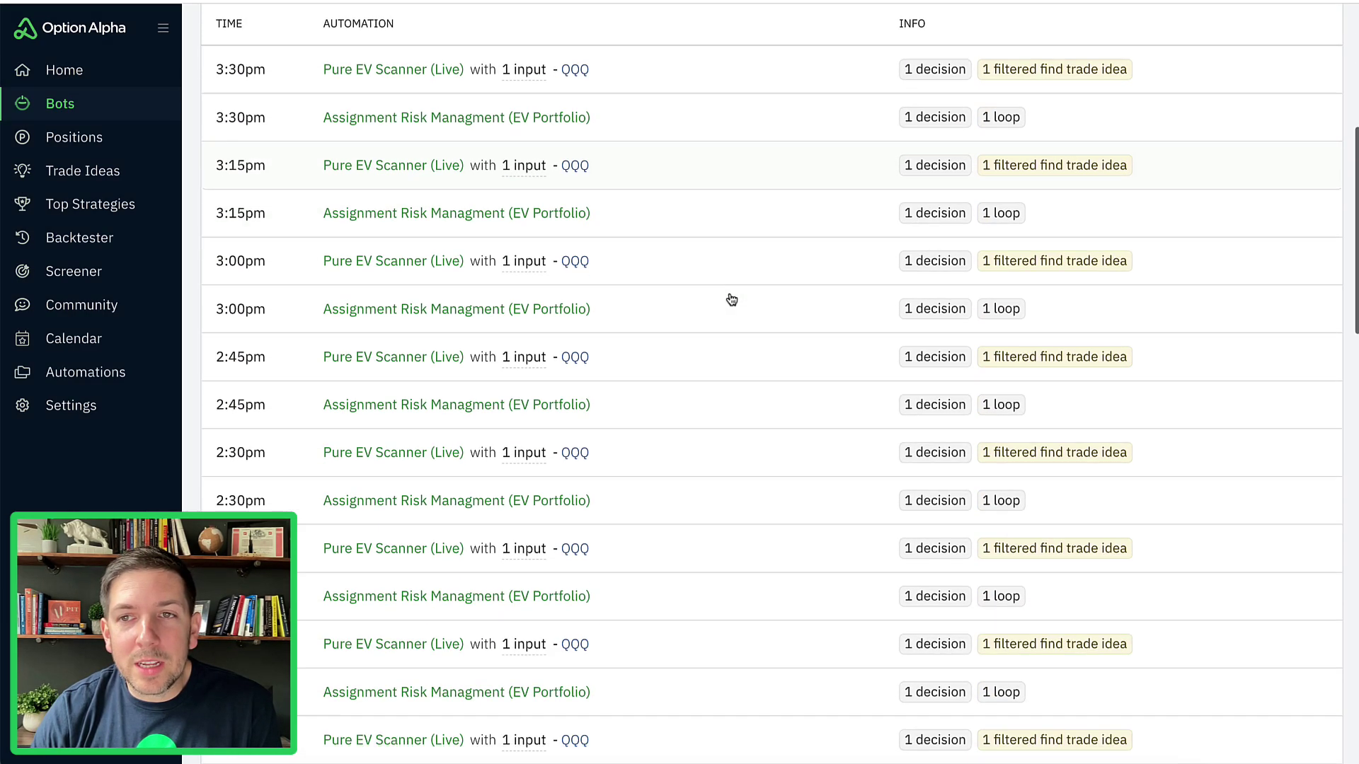
scroll(693, 185, "down", 5)
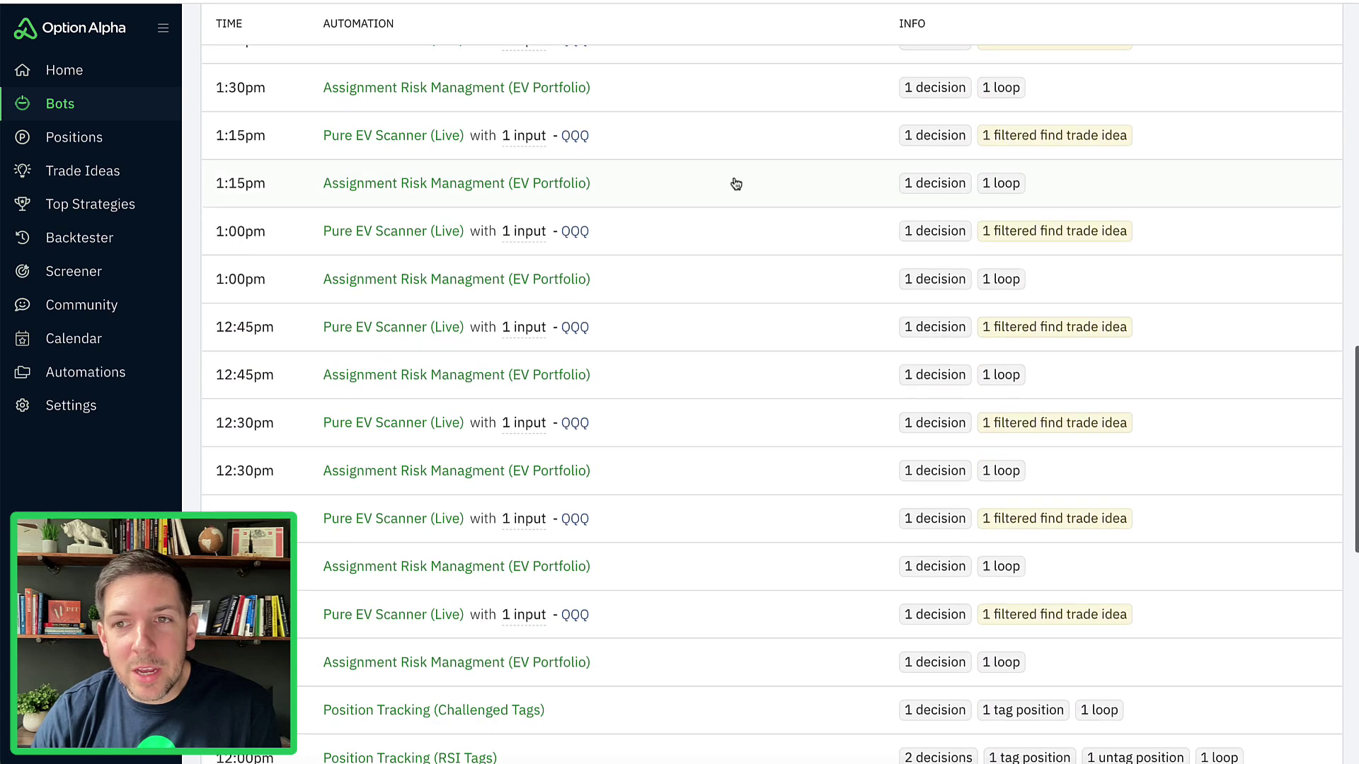
left_click(742, 332)
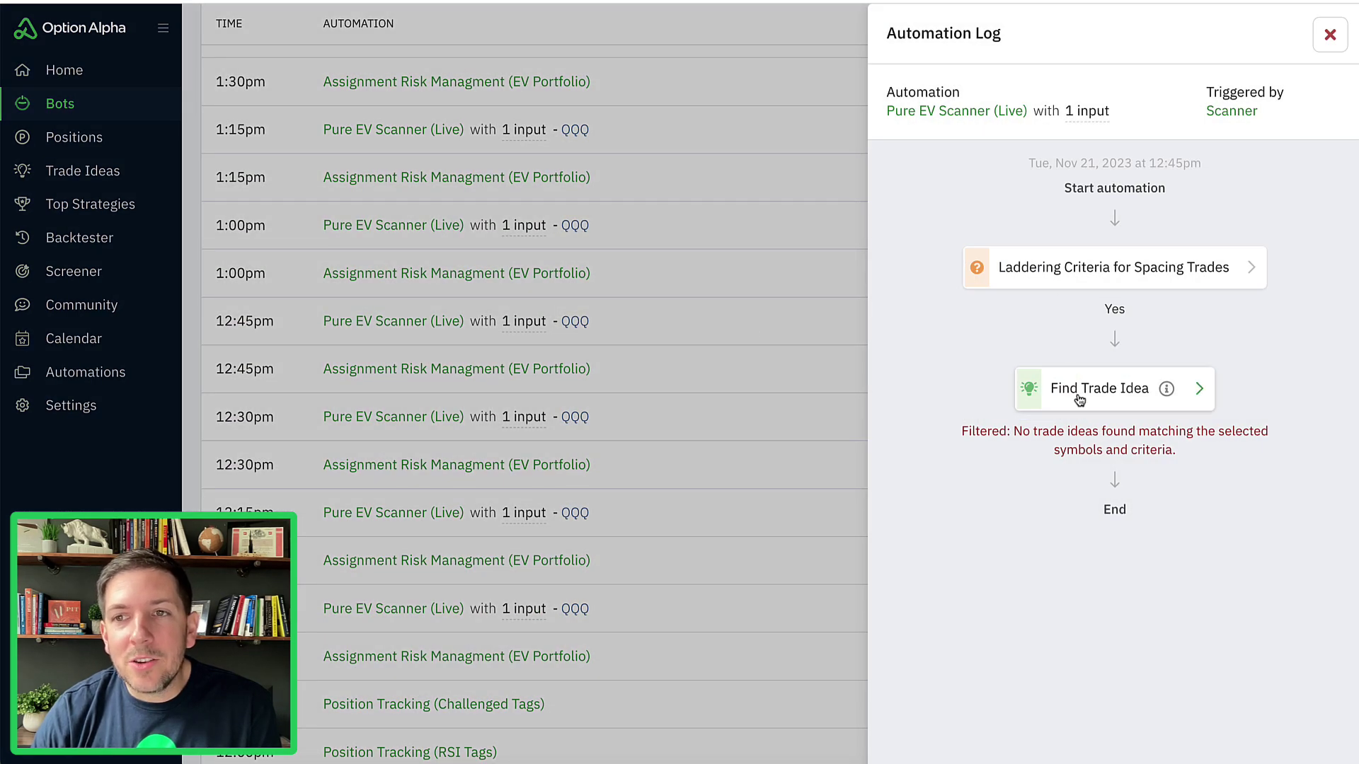
left_click(1031, 393)
left_click(996, 133)
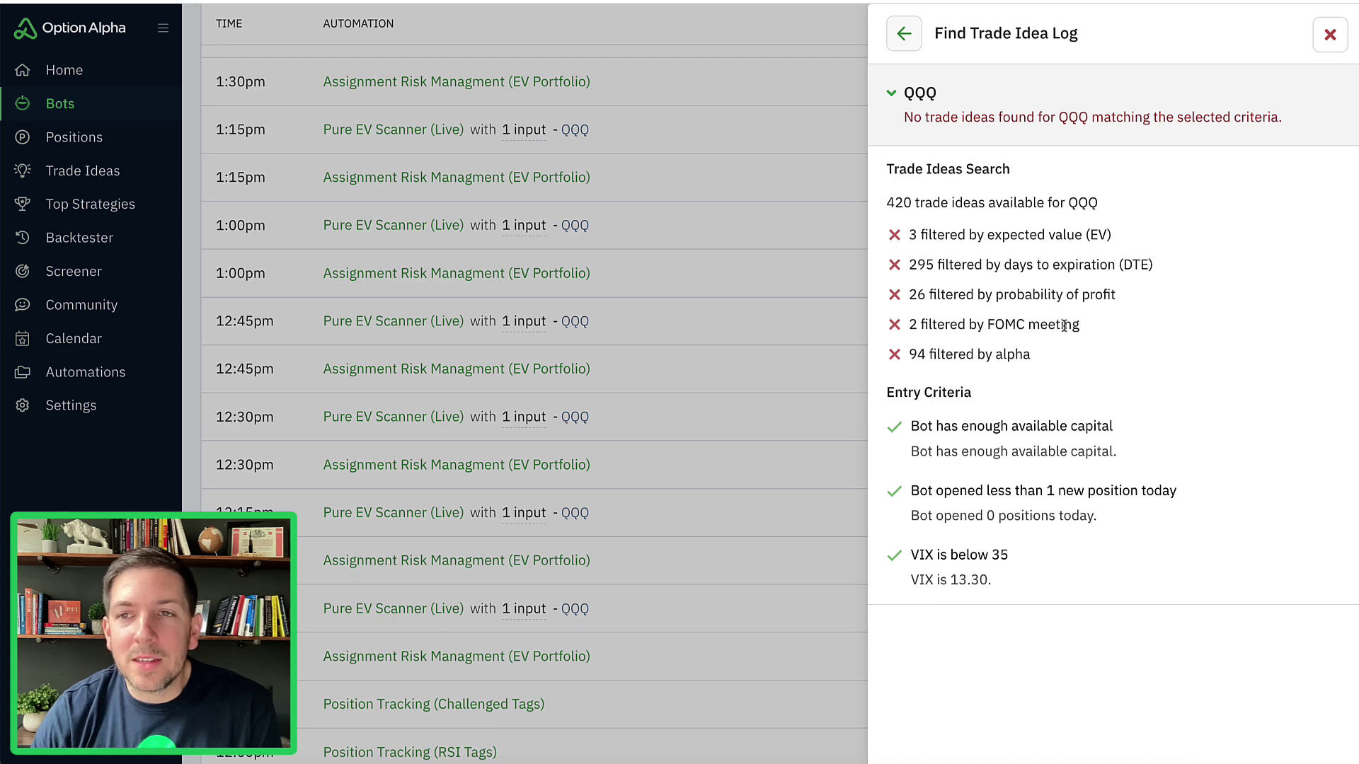
left_click(1329, 41)
scroll(809, 264, "up", 10)
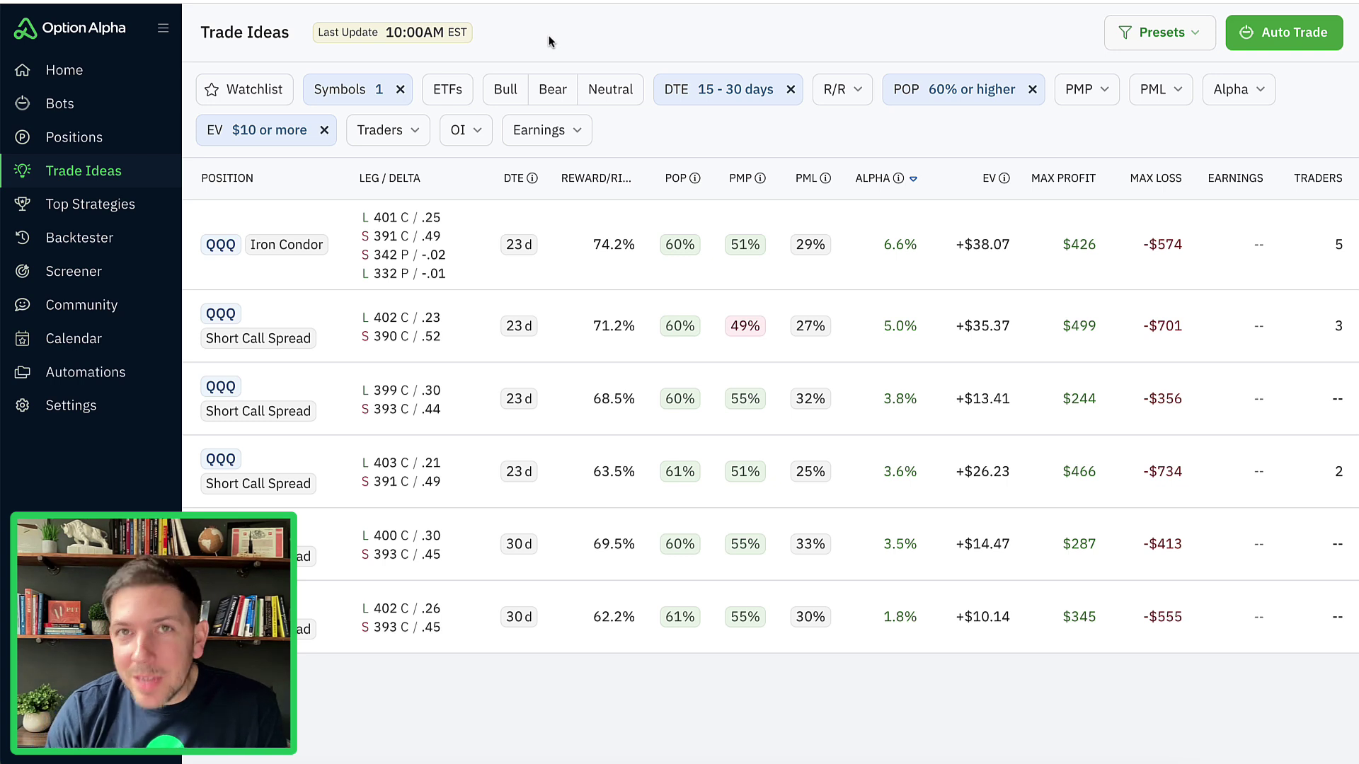
left_click(355, 93)
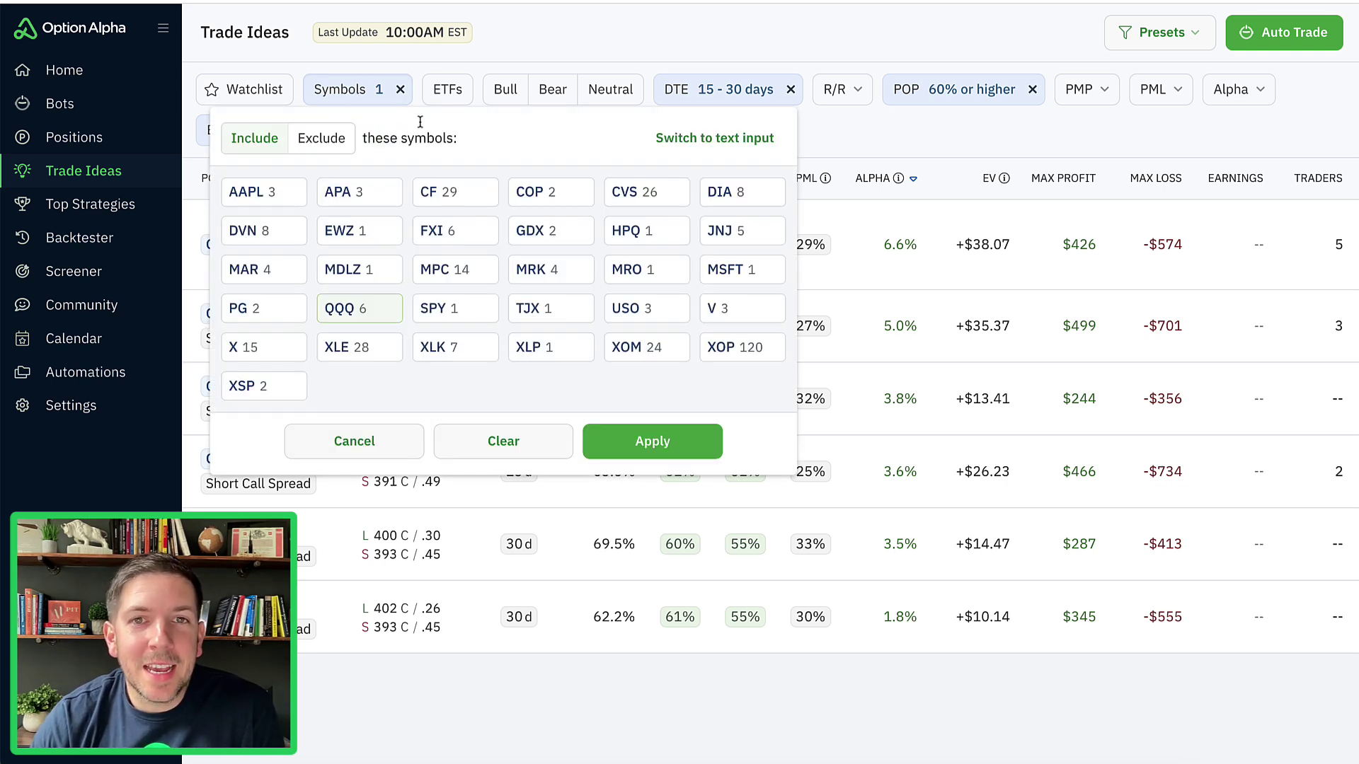
left_click(755, 140)
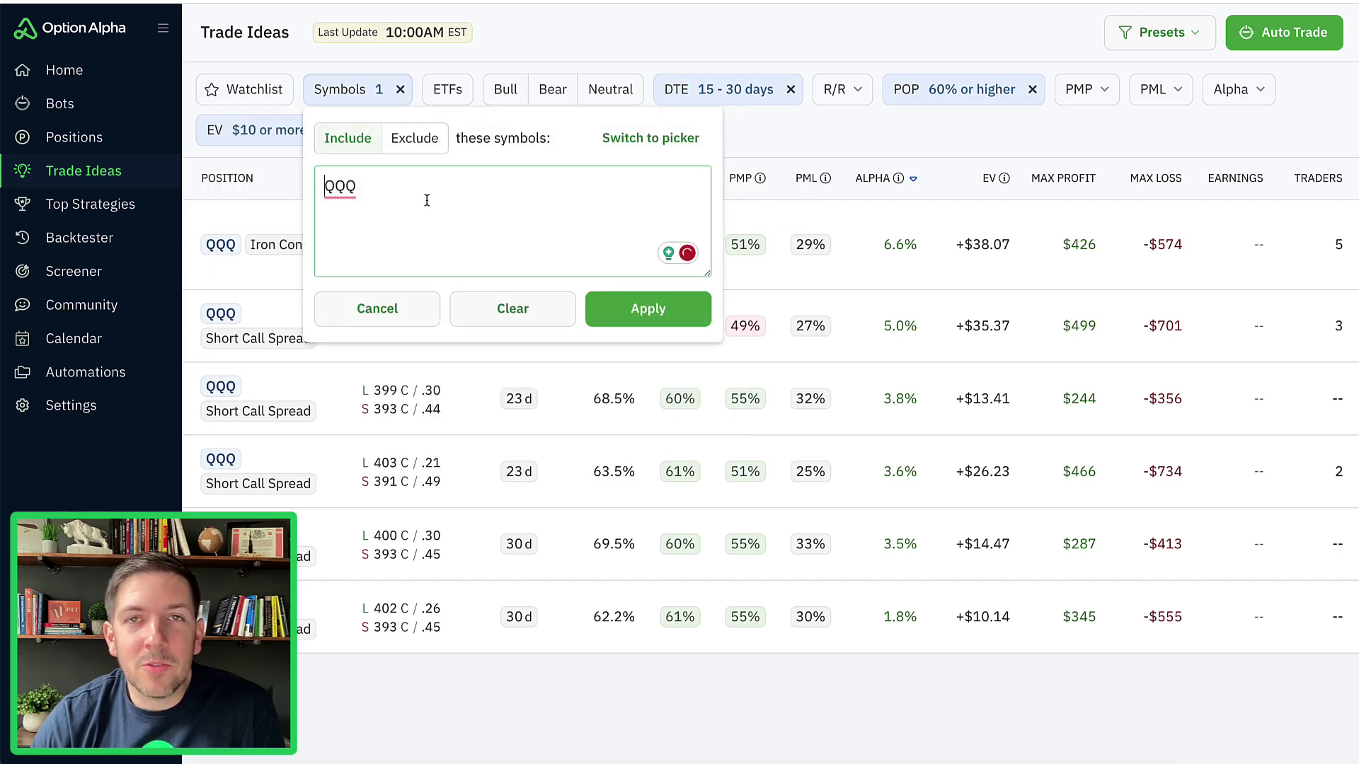
left_click(628, 321)
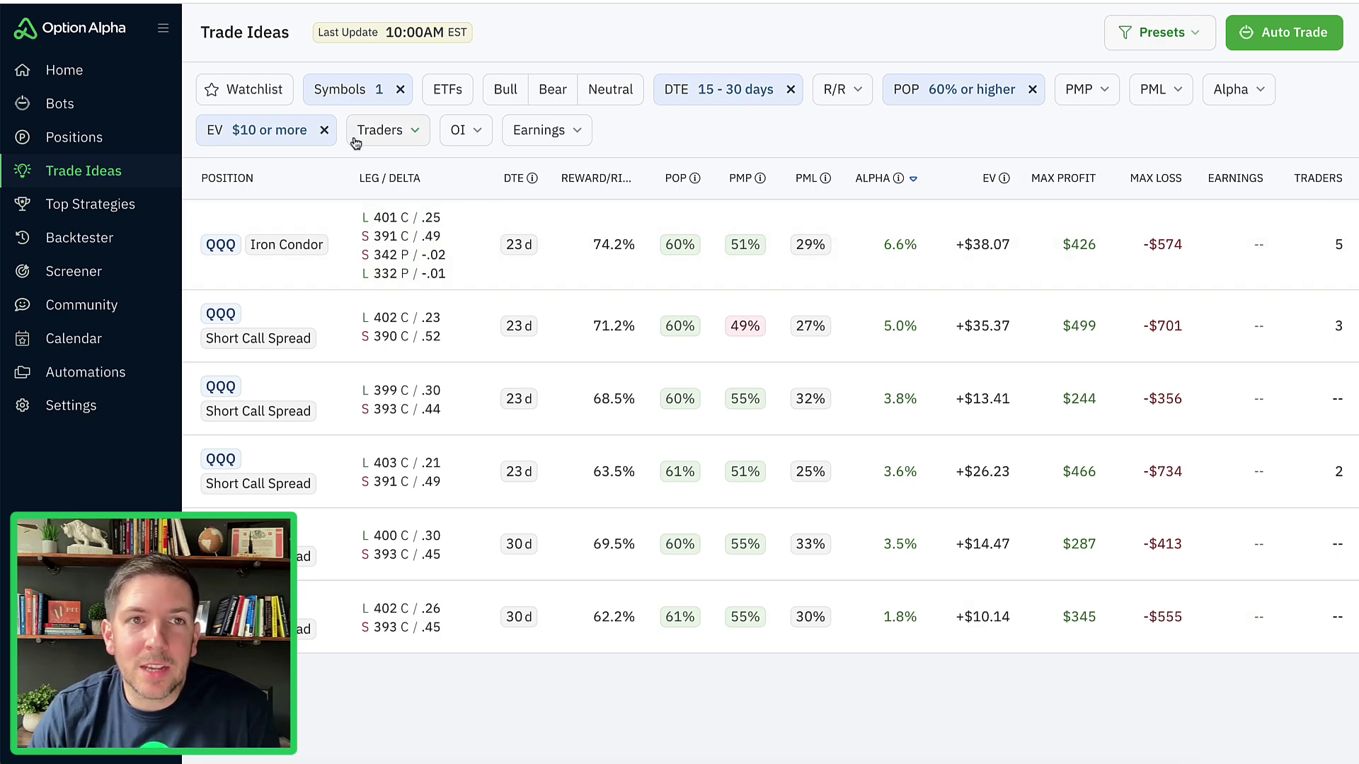
left_click(323, 132)
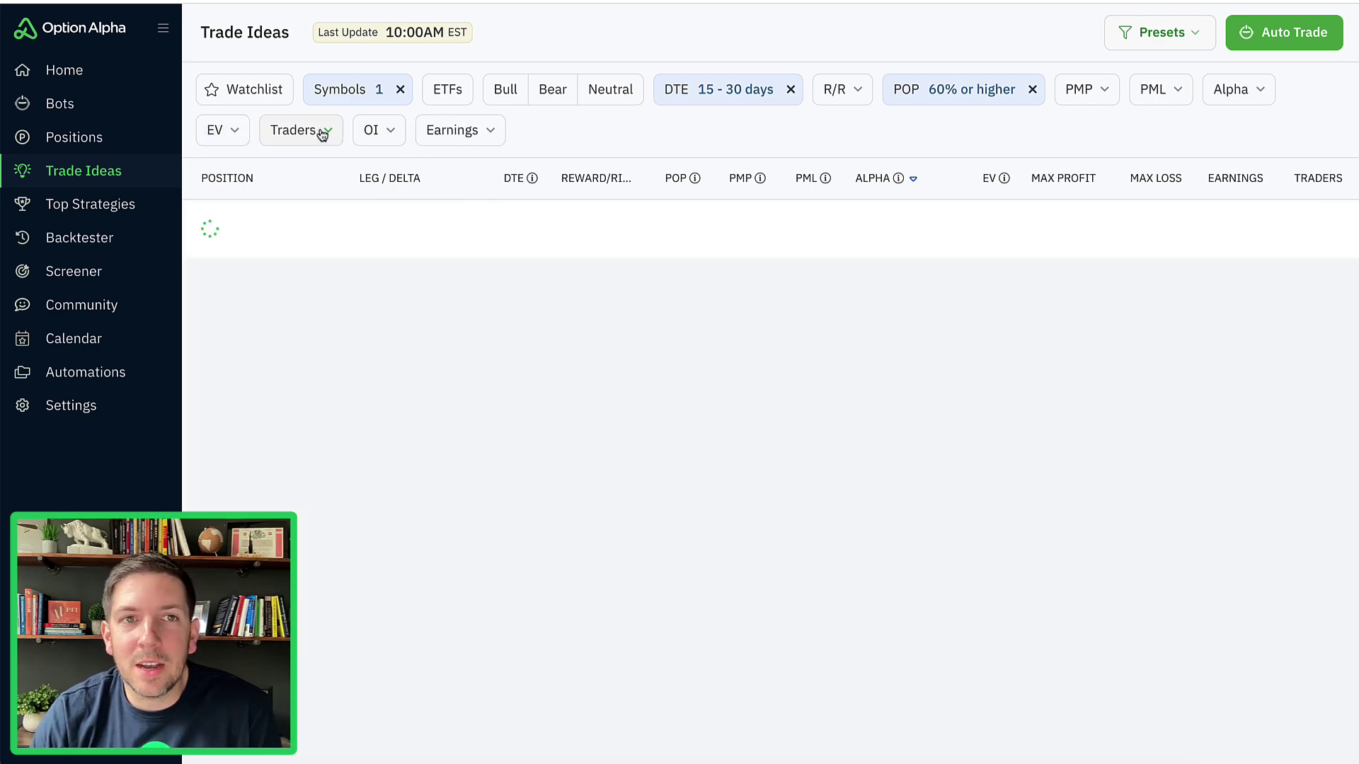
scroll(863, 288, "down", 3)
scroll(863, 288, "down", 15)
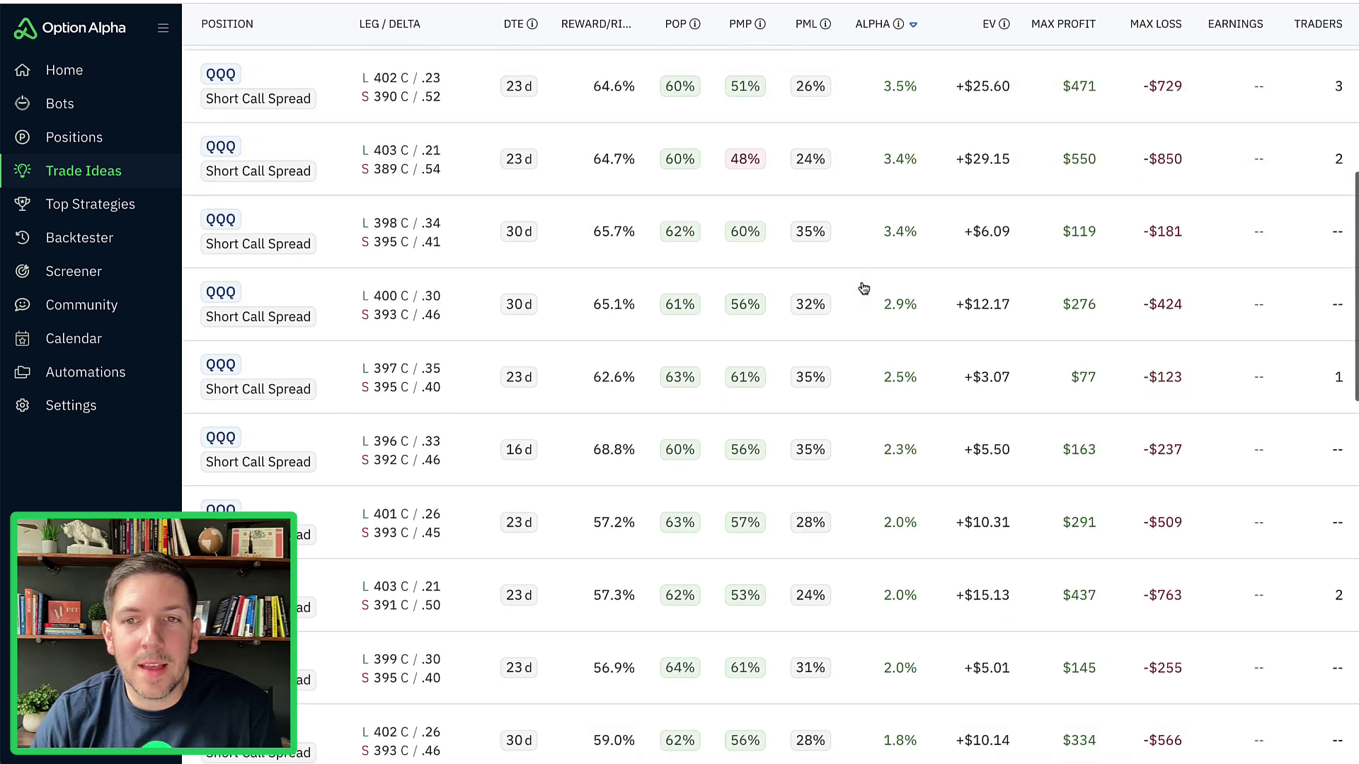
scroll(864, 288, "up", 20)
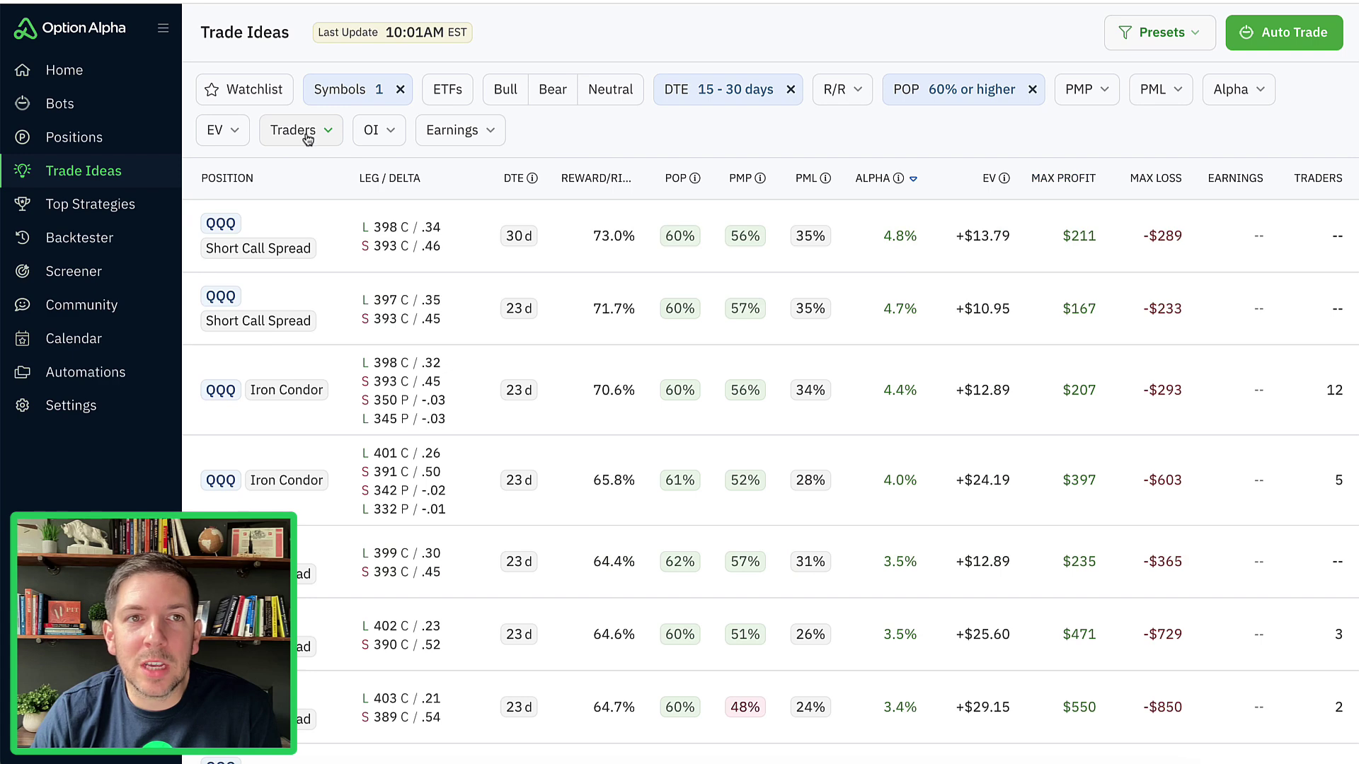
left_click(239, 136)
left_click(254, 227)
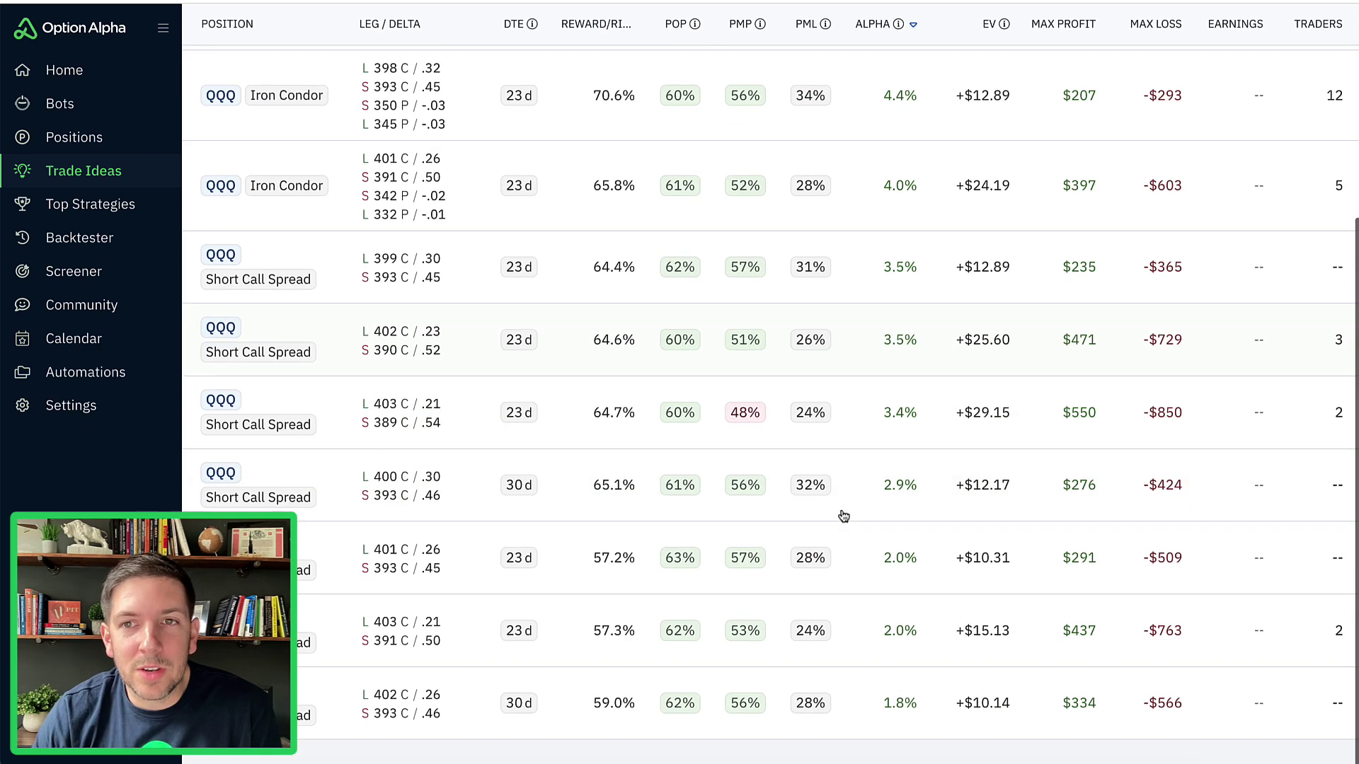
scroll(842, 517, "down", 4)
scroll(844, 516, "up", 4)
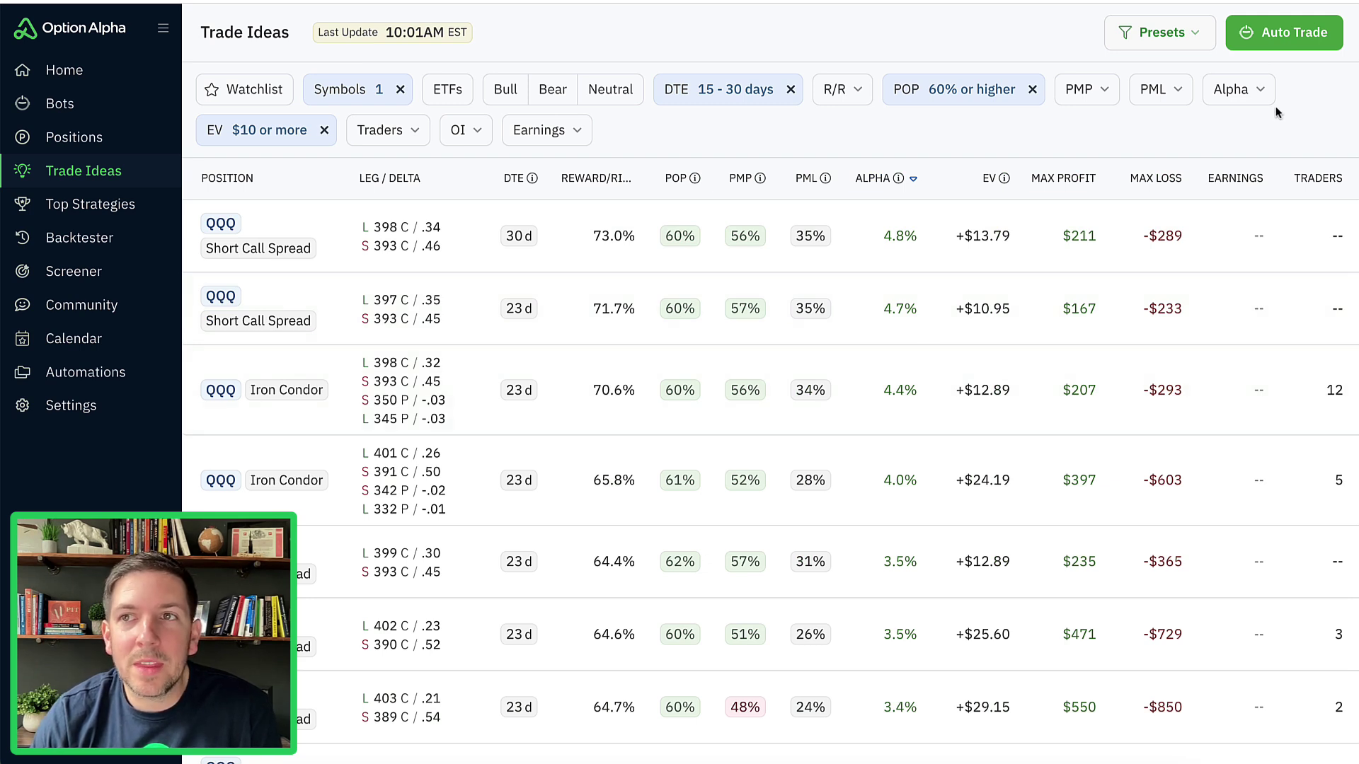
Step: Apply the 5%-or-more alpha filter, remove it again, and reopen the Alpha choices
left_click(1251, 91)
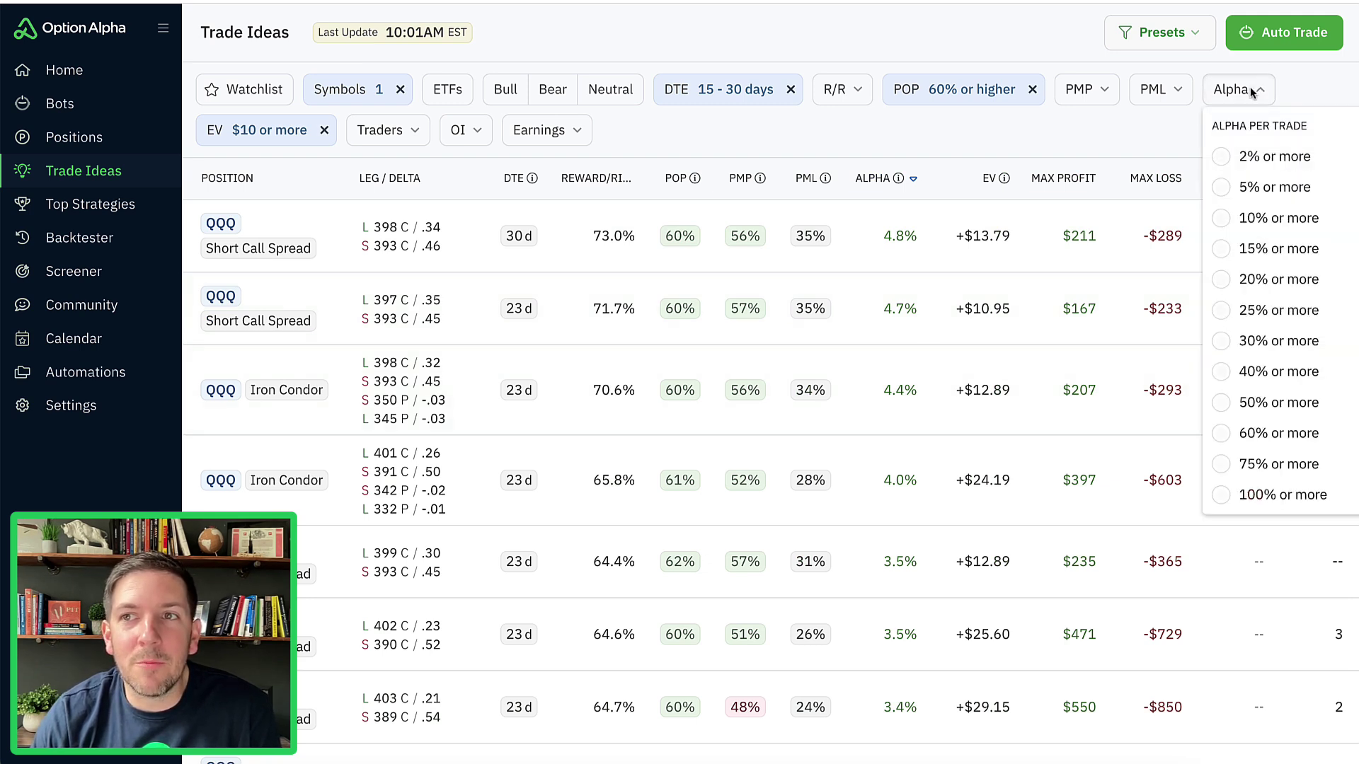
left_click(1222, 188)
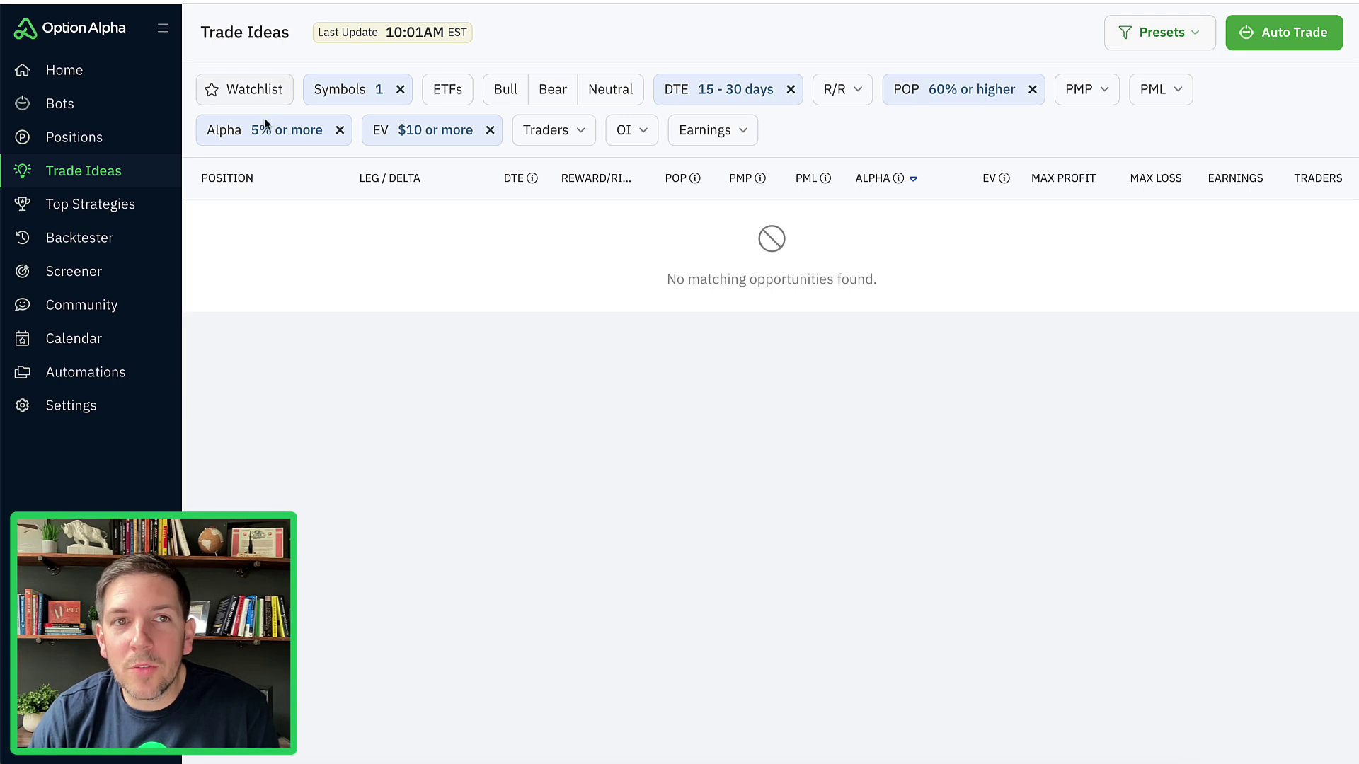
left_click(340, 130)
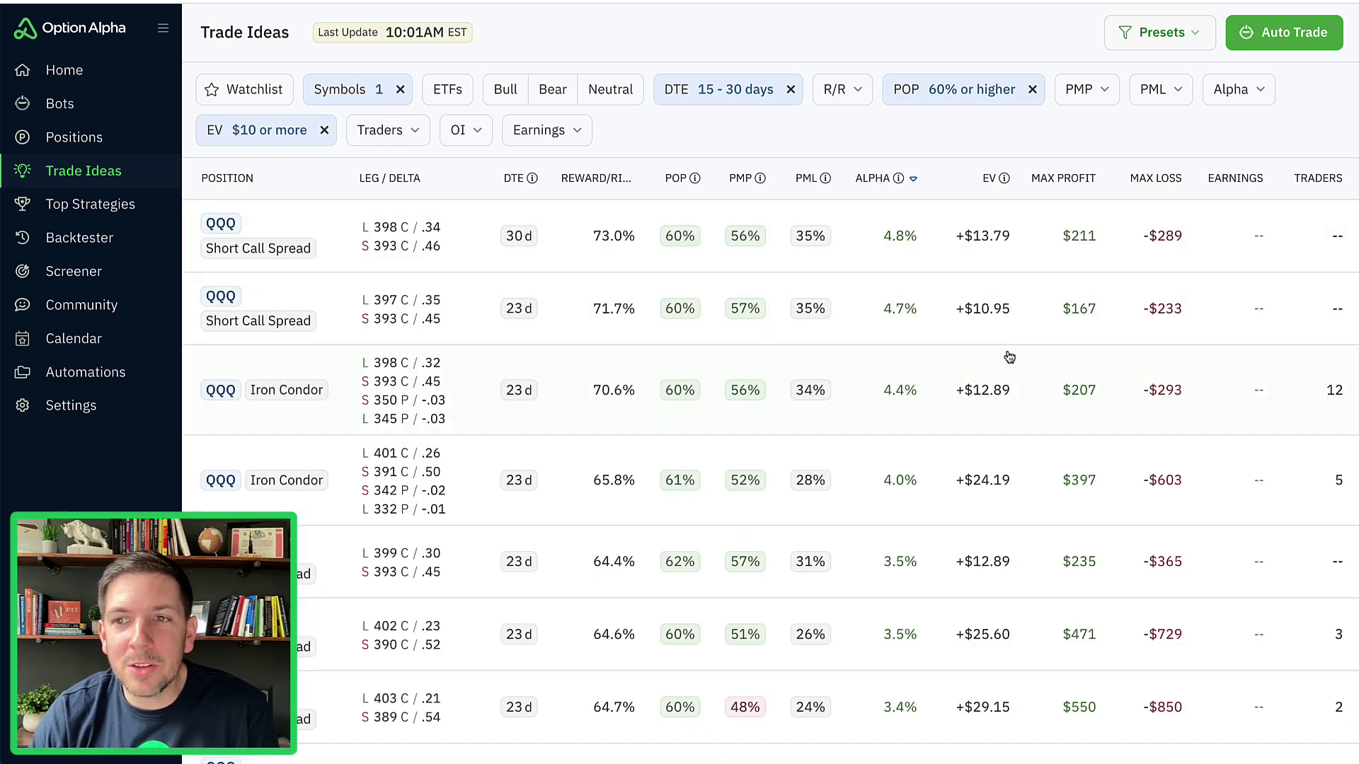
mouse_move(1198, 461)
left_mouse_down()
mouse_move(1128, 481)
mouse_move(1199, 467)
left_mouse_up()
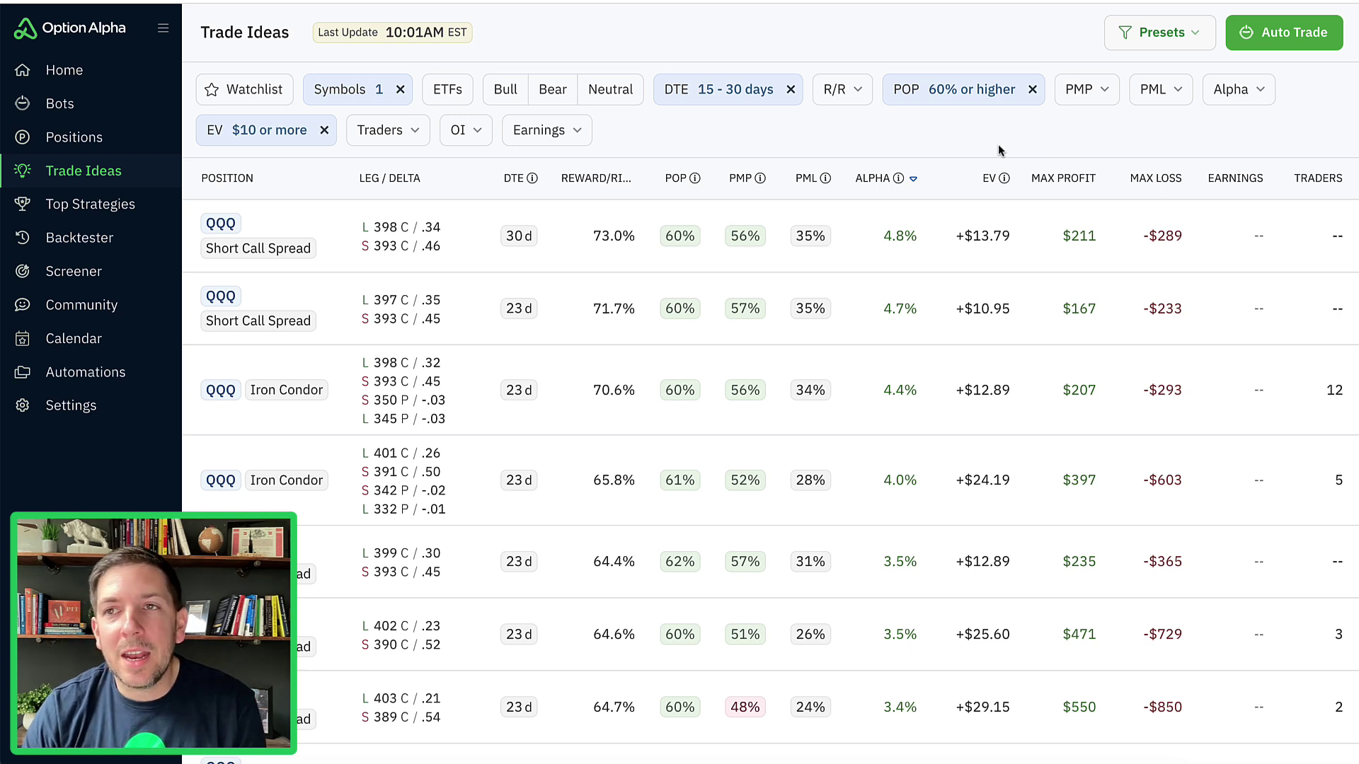
left_click(1253, 94)
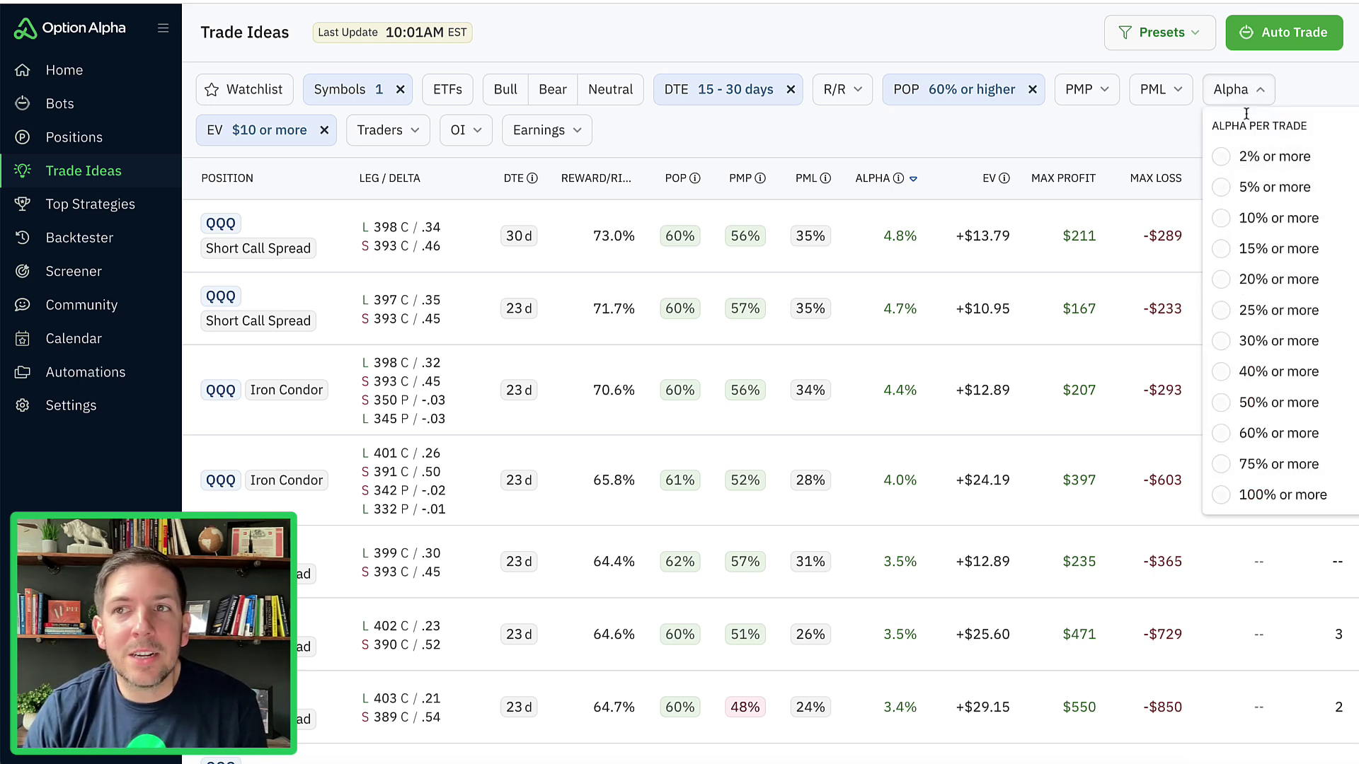
Step: Choose '5% or more' as the Alpha filter for the QQQ Trade Ideas
left_click(1237, 189)
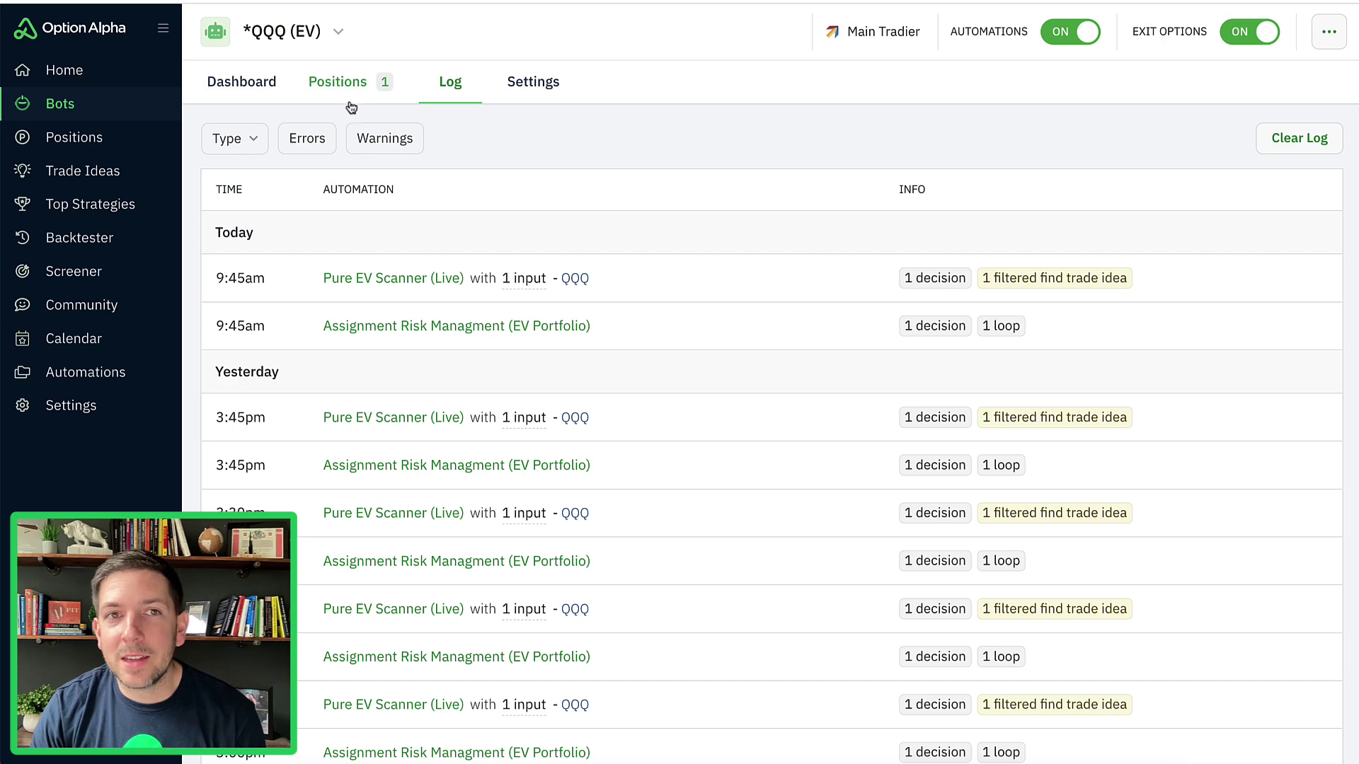
Step: Switch from the QQQ bot to the *EEM (EV) bot and open its Log
left_click(339, 83)
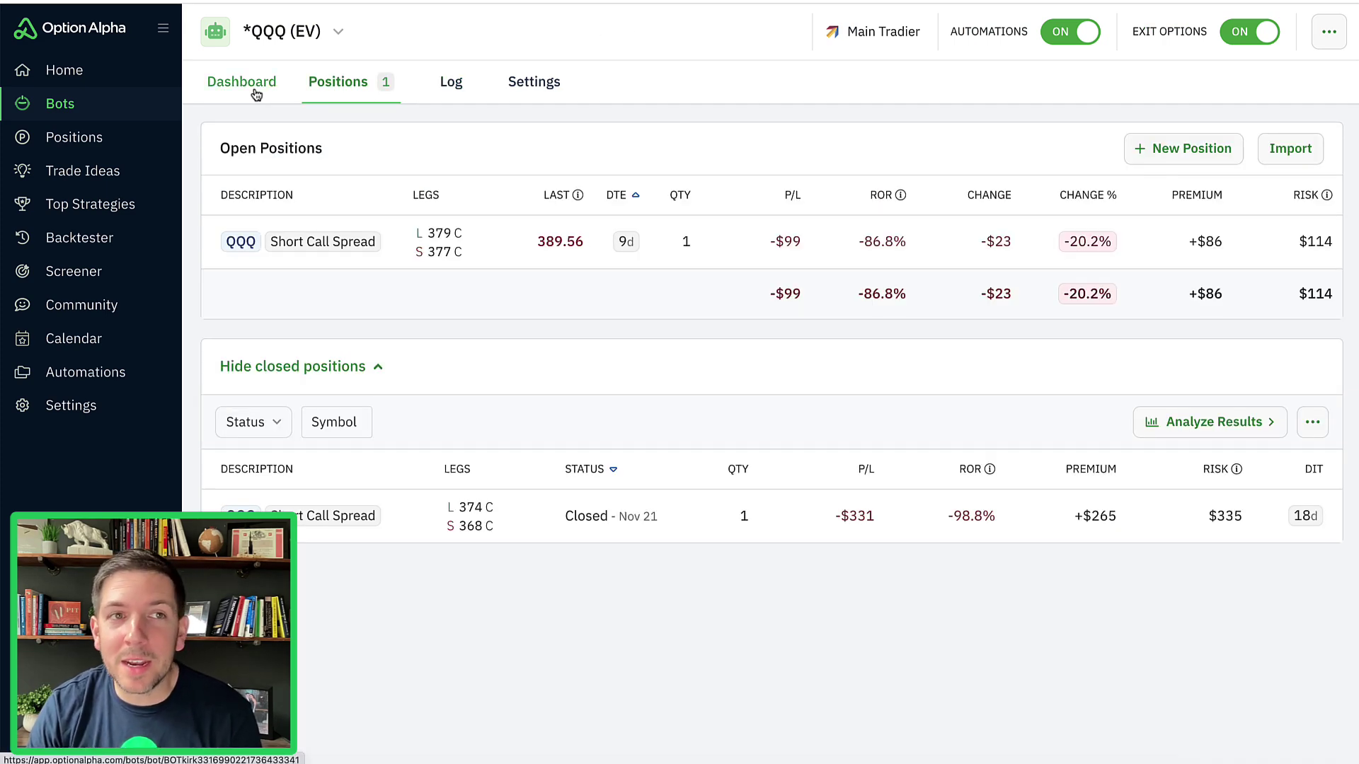
left_click(337, 32)
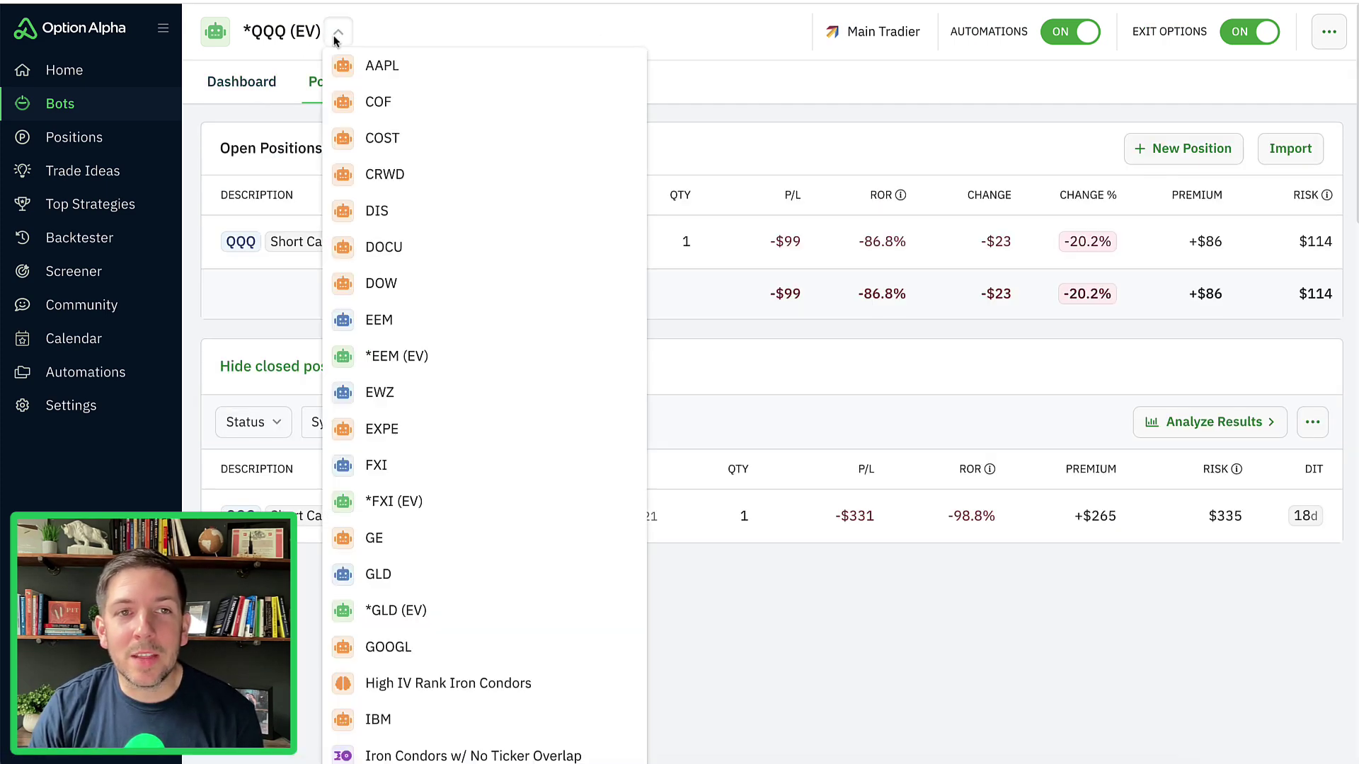
left_click(393, 348)
left_click(245, 91)
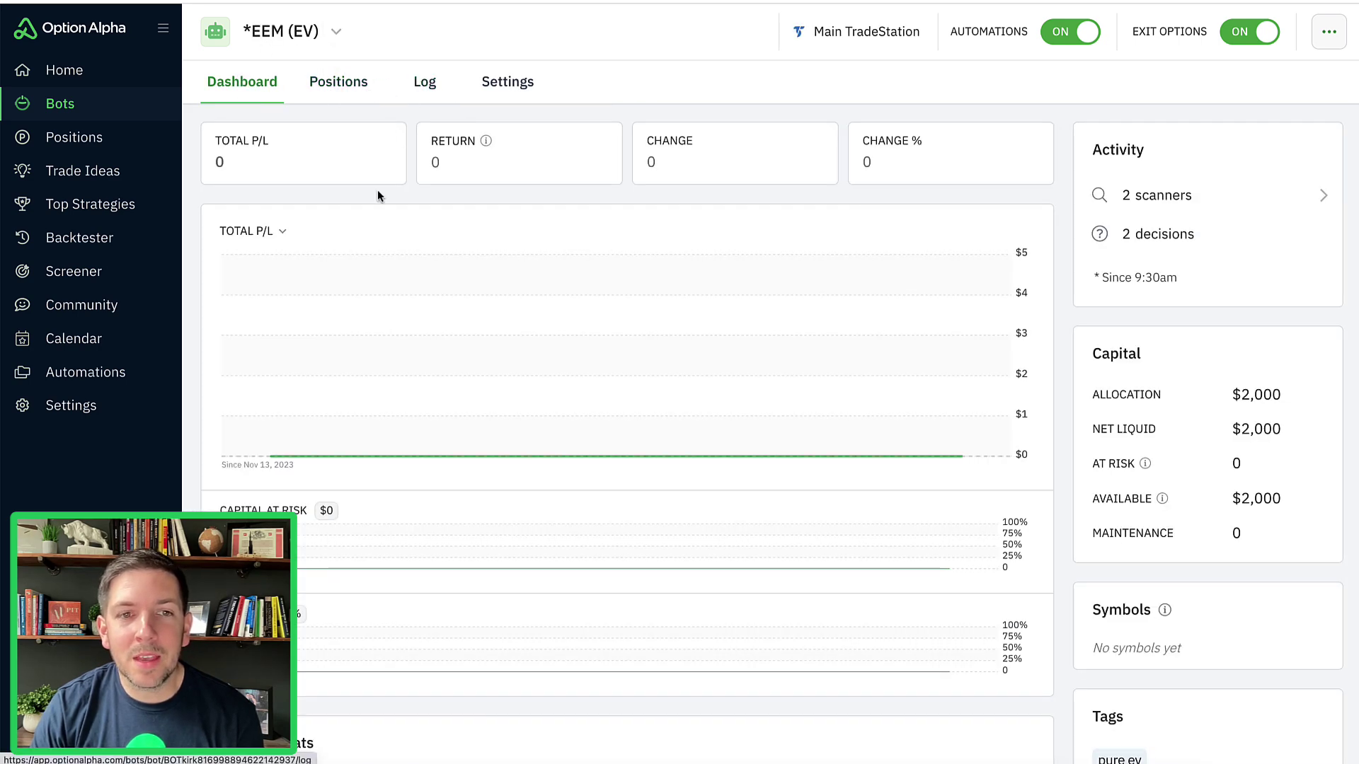
left_click(425, 83)
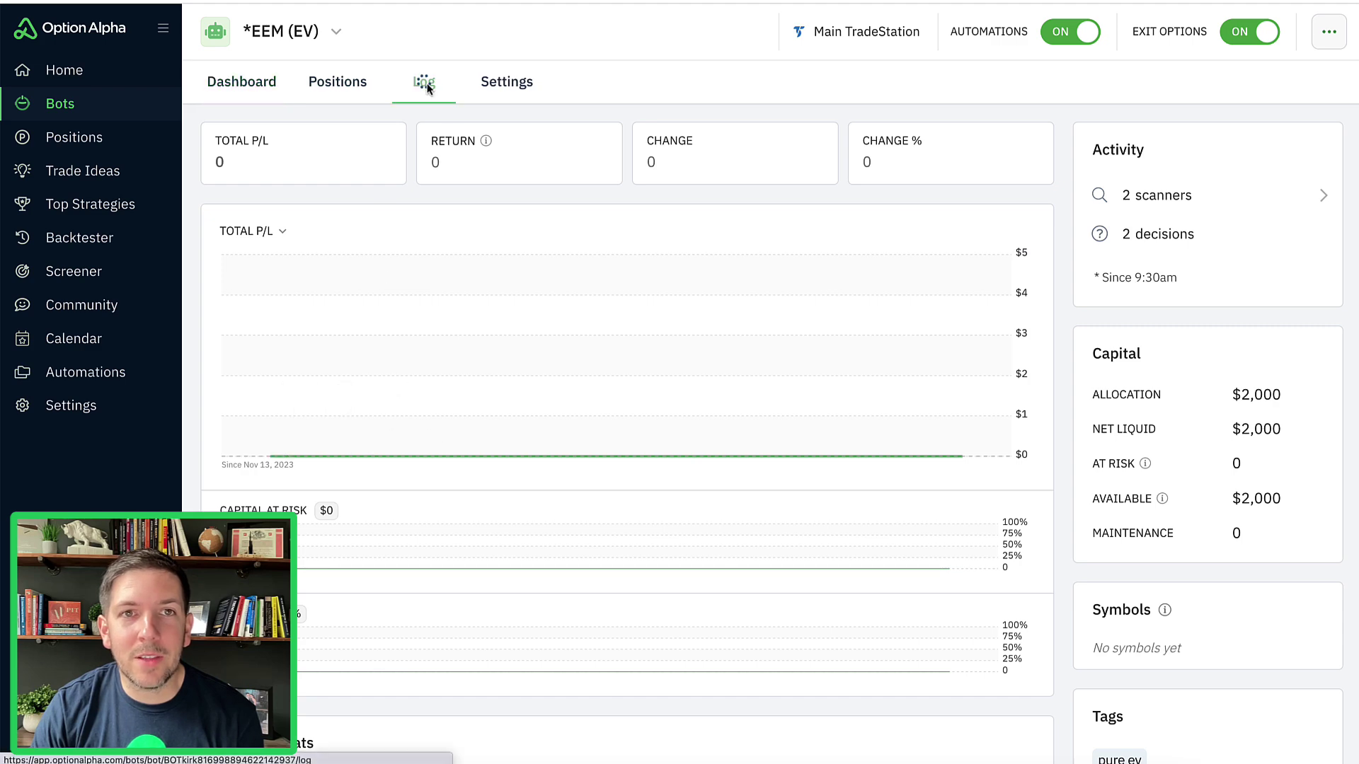
Step: Review the 10:00am EEM scanner run's Find Trade Idea filter breakdown, then close it
left_click(752, 274)
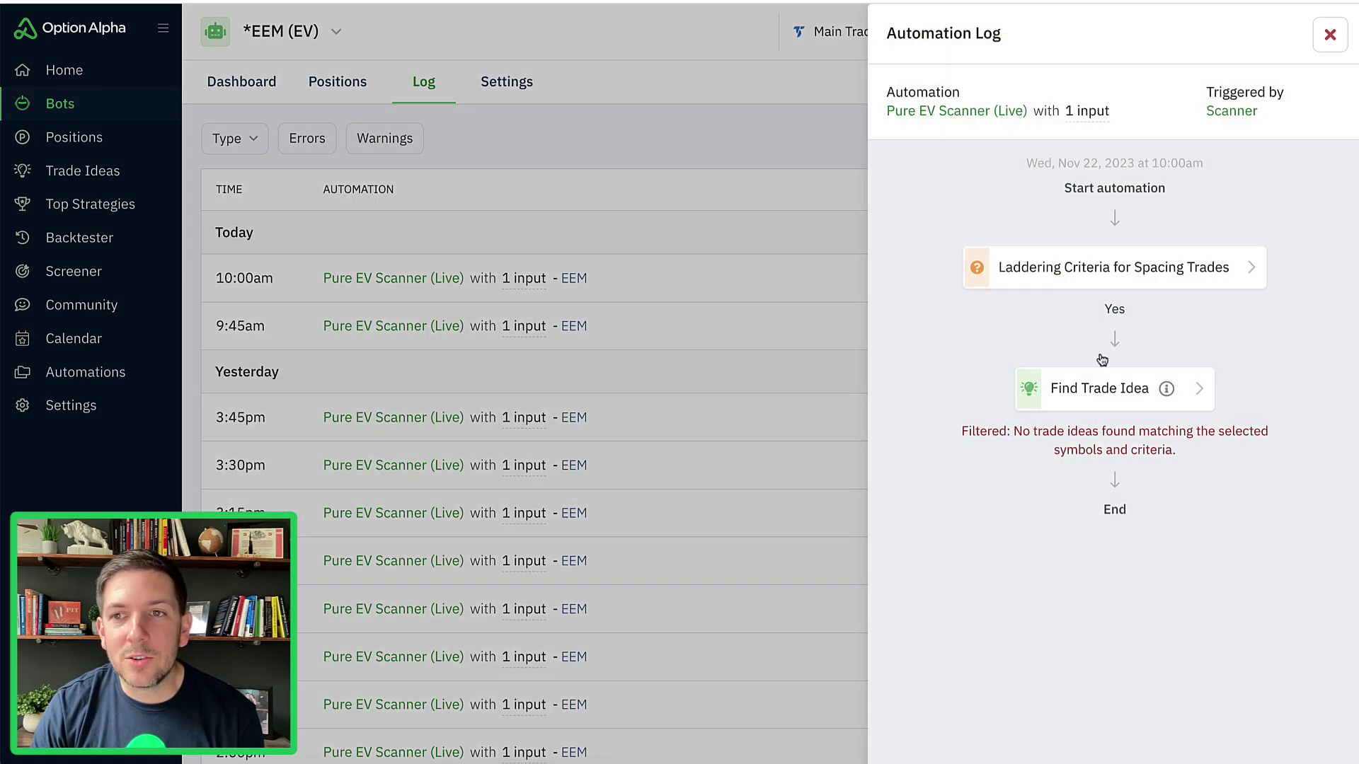
left_click(1096, 391)
left_click(1043, 122)
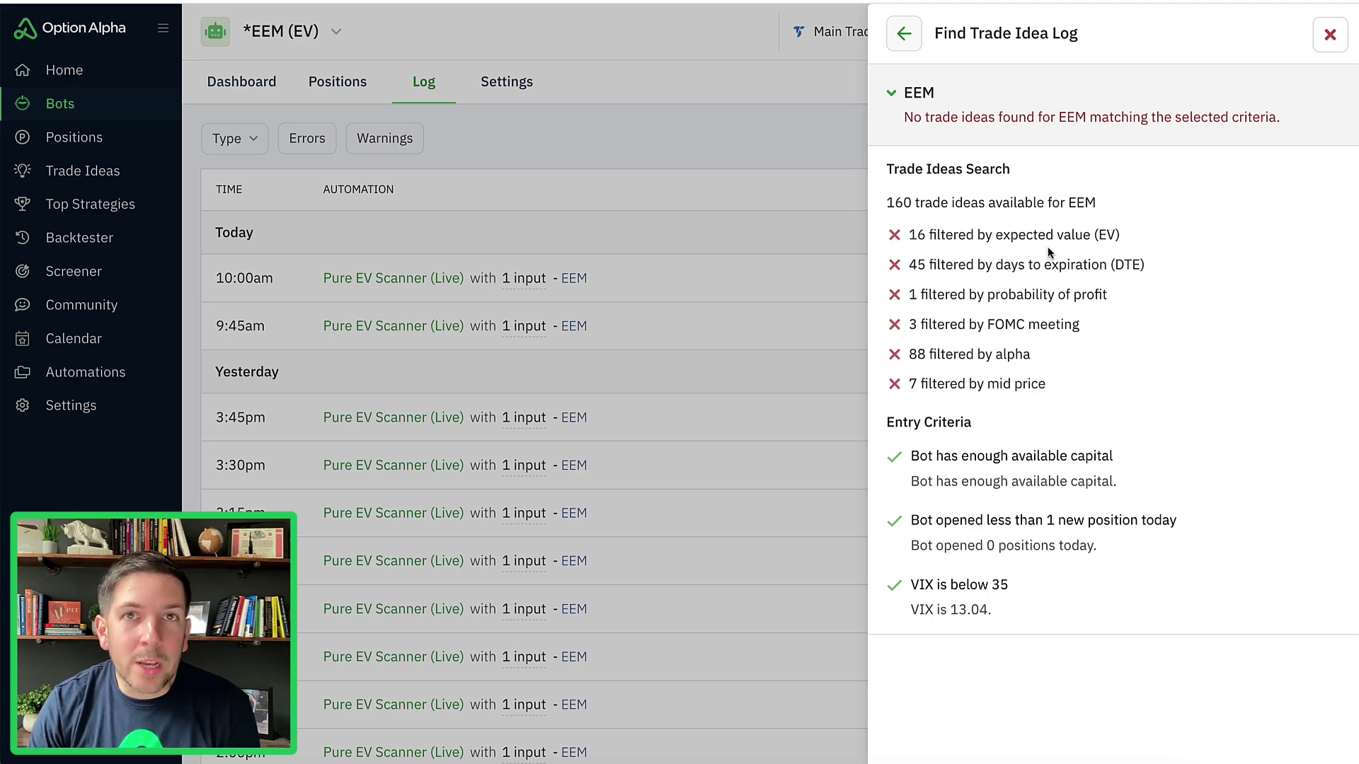
left_click(1330, 35)
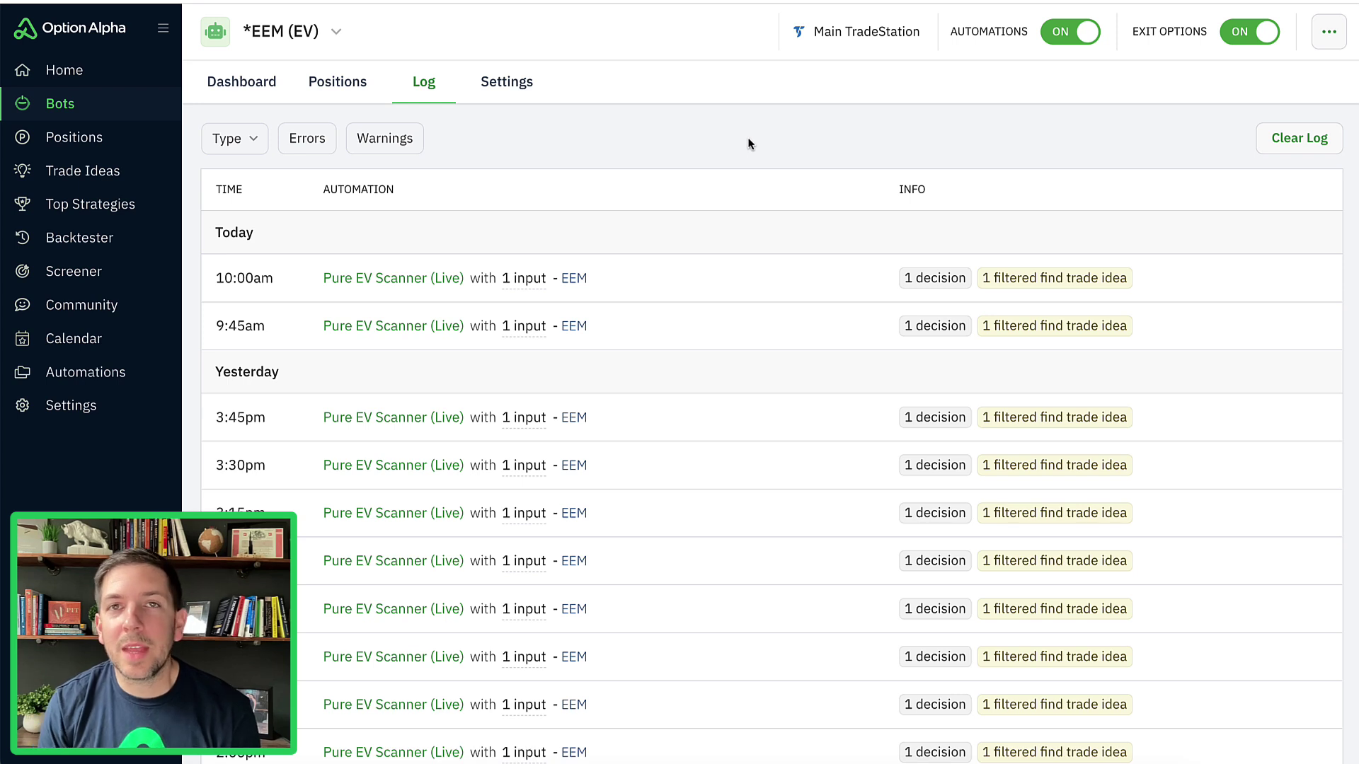